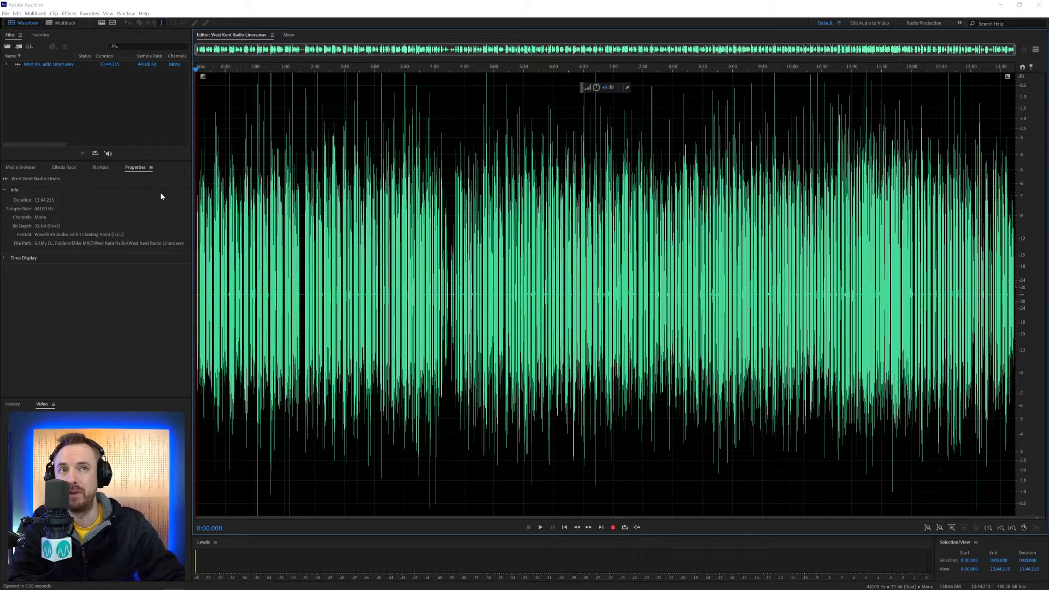
Step: Open the audio diagnostics and choose the Mark Audio effect for the radio liners recording
{"action": "left_click", "coordinate": [127, 15]}
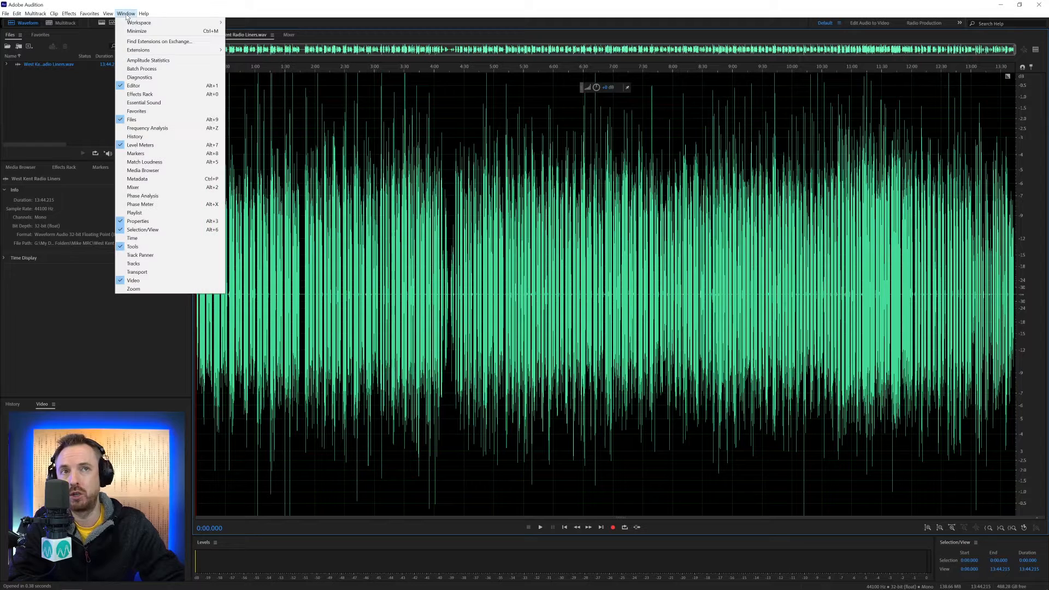
{"action": "left_click", "coordinate": [140, 78]}
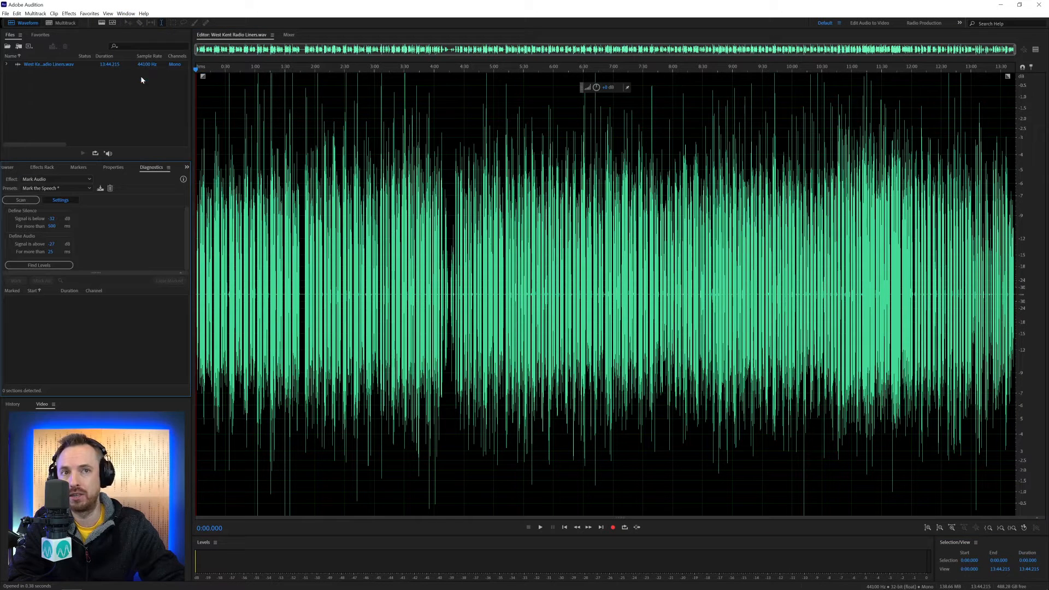
{"action": "left_click", "coordinate": [44, 180]}
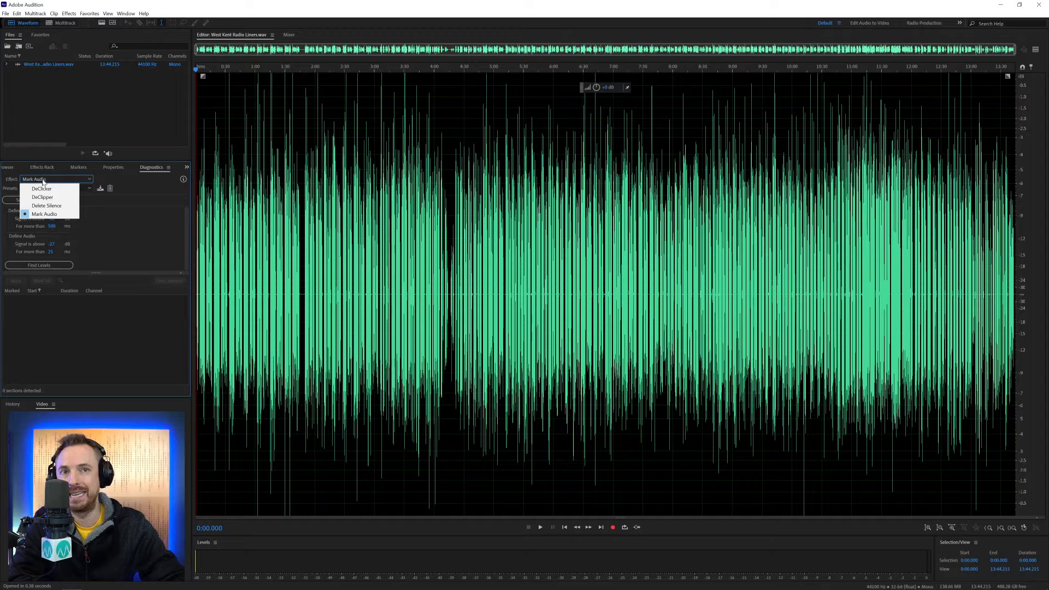
{"action": "left_click", "coordinate": [46, 214]}
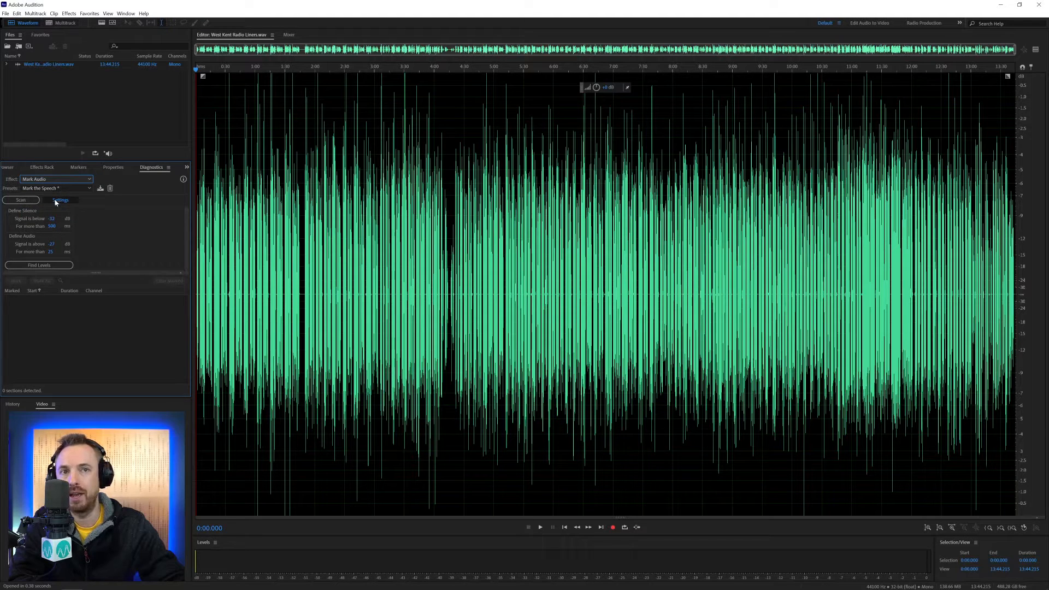
Step: Apply the Mark the Speech preset to the Mark Audio effect and show its silence and audio threshold settings
{"action": "left_click", "coordinate": [53, 202]}
{"action": "left_click", "coordinate": [48, 189]}
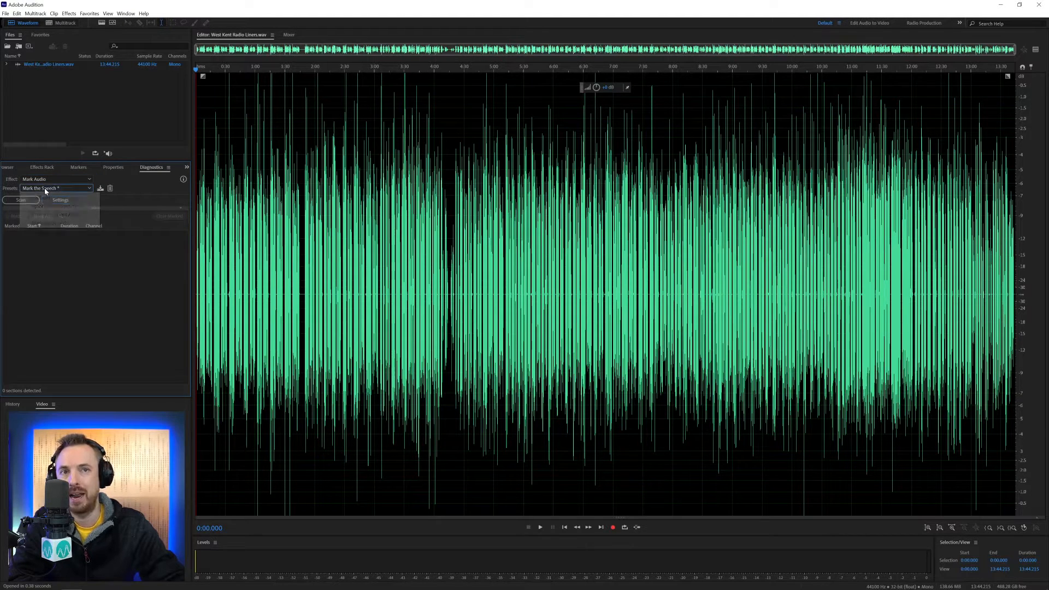
{"action": "left_click", "coordinate": [49, 198]}
{"action": "left_click", "coordinate": [49, 188]}
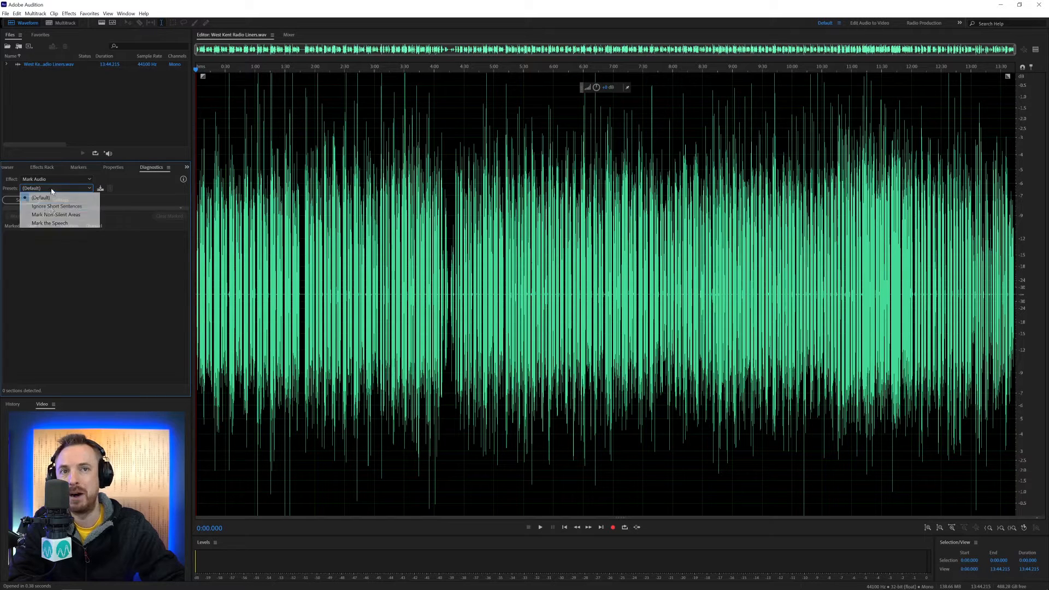
{"action": "left_click", "coordinate": [52, 224]}
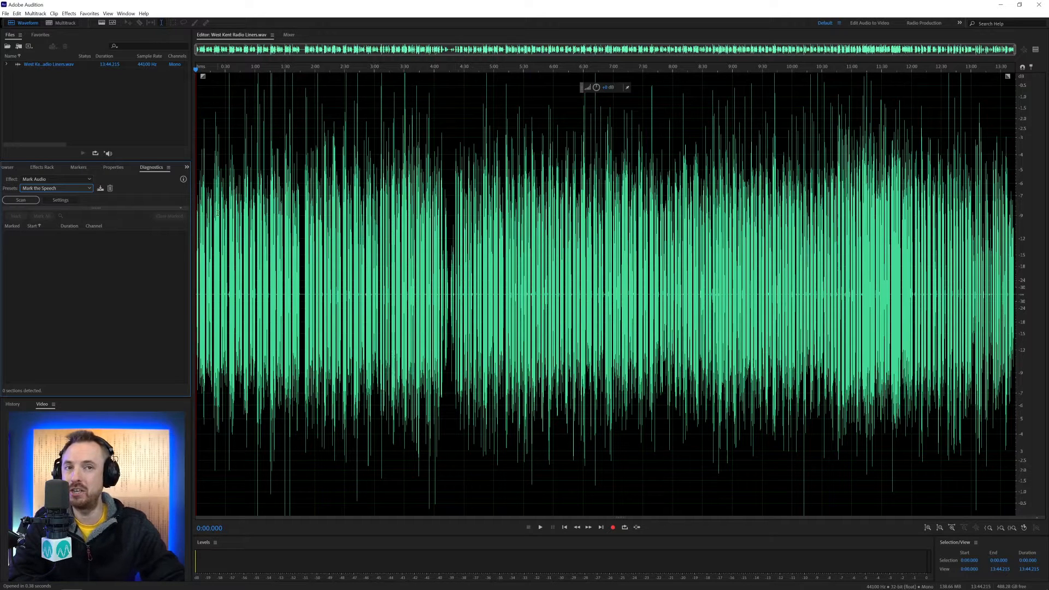
{"action": "left_click", "coordinate": [60, 200]}
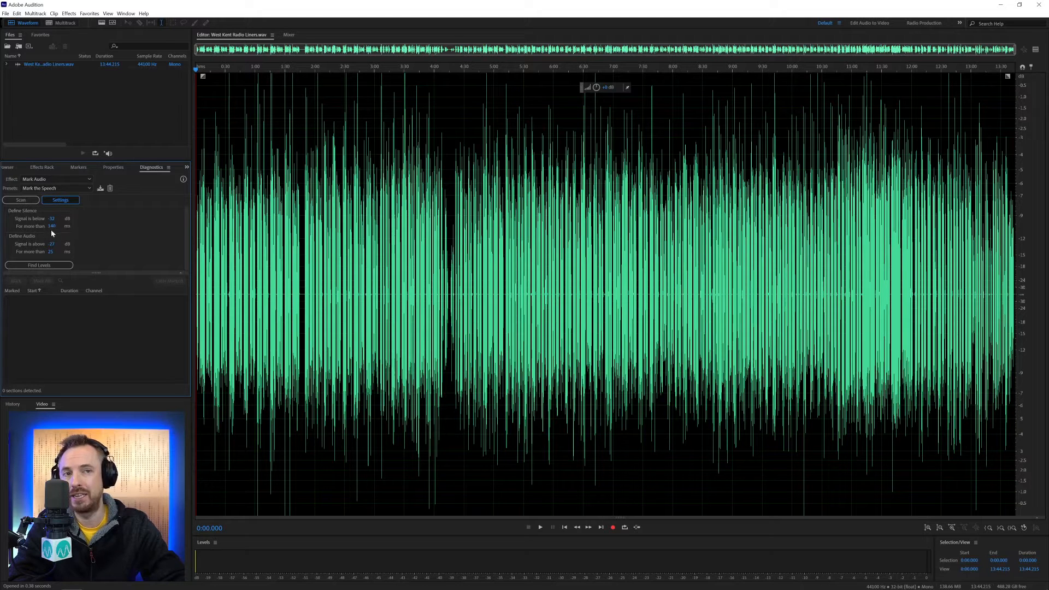
Step: Examine the silent gaps within and between the spoken liners around 0:38 to 0:54 to compare their durations
{"action": "scroll", "coordinate": [239, 257], "scroll_direction": "up", "scroll_amount": 8}
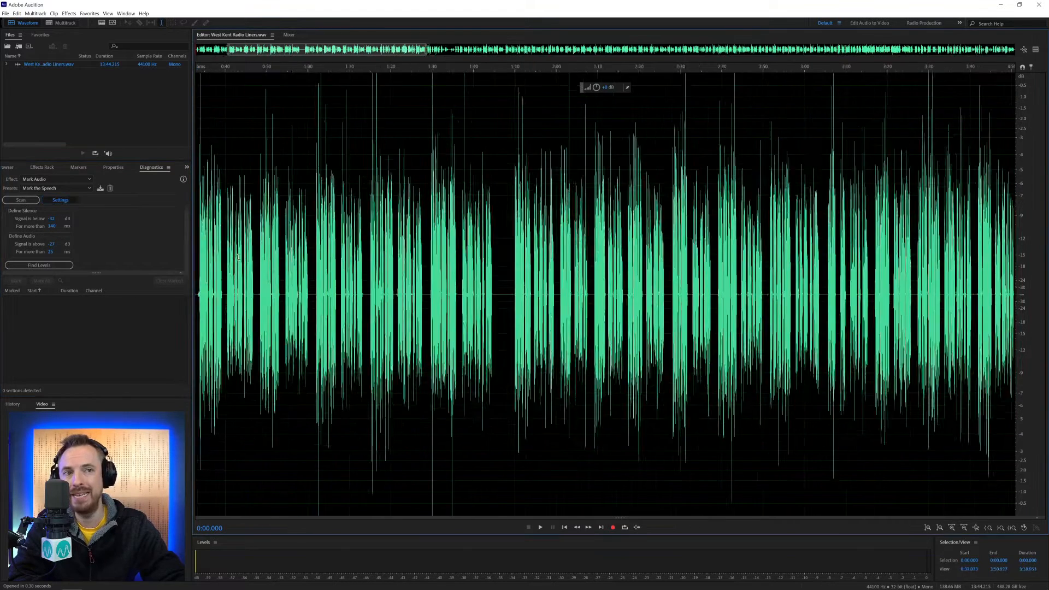
{"action": "left_click_drag", "start_coordinate": [246, 257], "coordinate": [262, 270]}
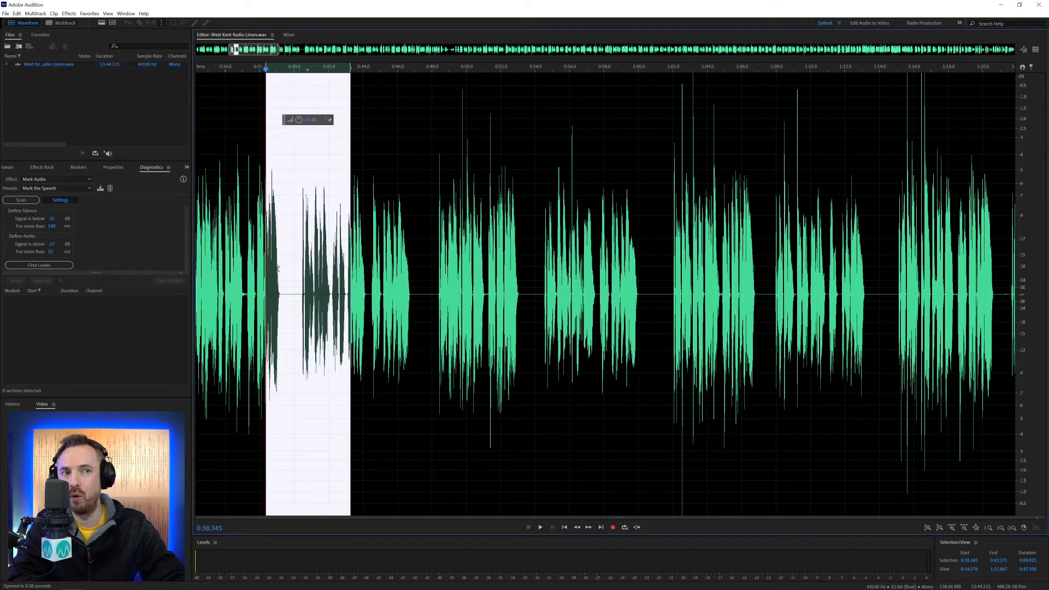
{"action": "left_click", "coordinate": [300, 272]}
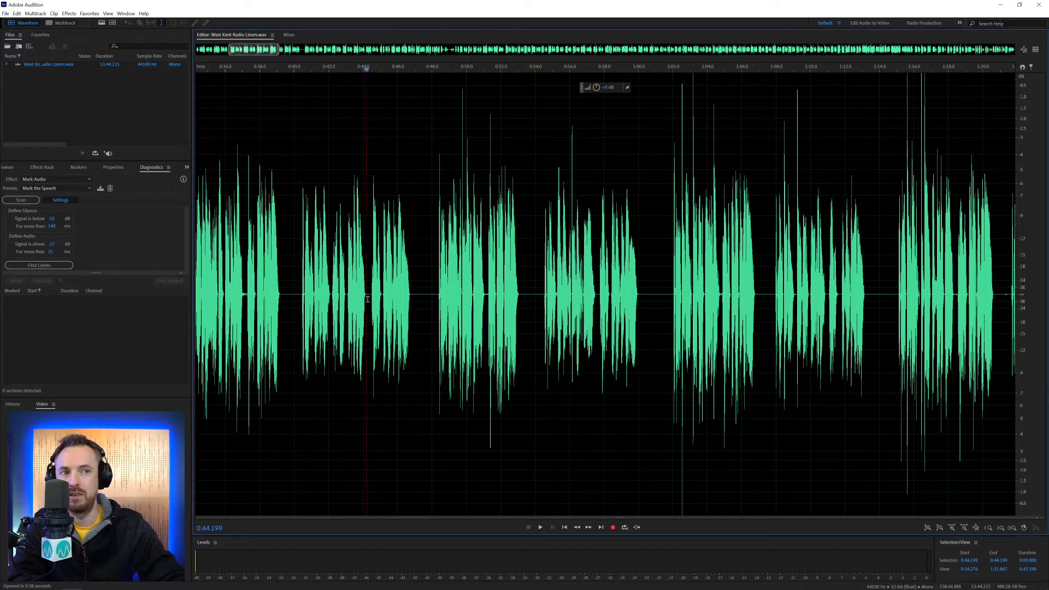
{"action": "left_click_drag", "start_coordinate": [367, 301], "coordinate": [370, 300]}
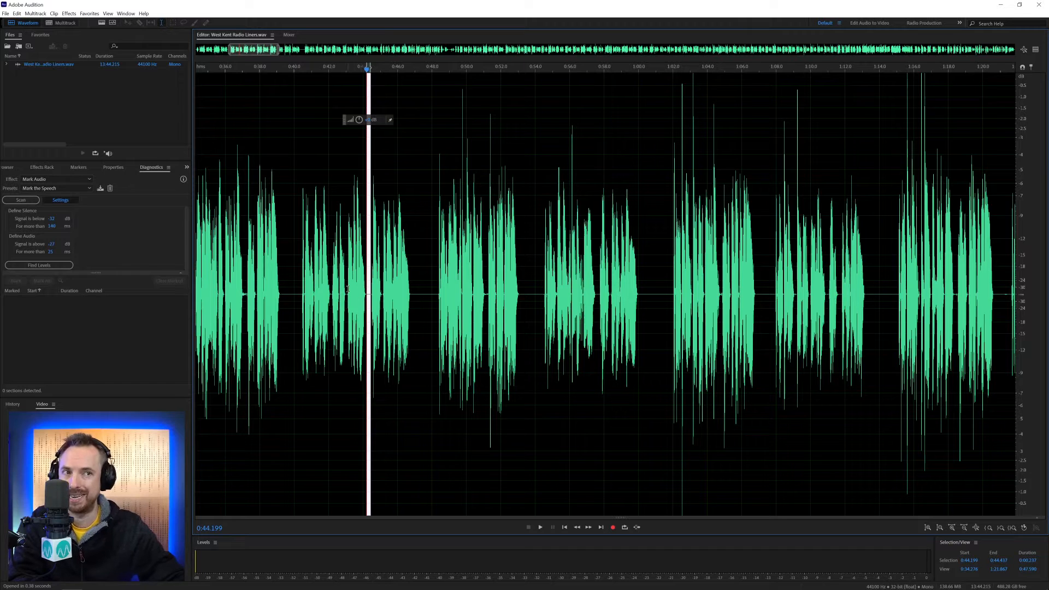
{"action": "left_click_drag", "start_coordinate": [301, 288], "coordinate": [330, 294]}
{"action": "left_click_drag", "start_coordinate": [406, 296], "coordinate": [387, 298]}
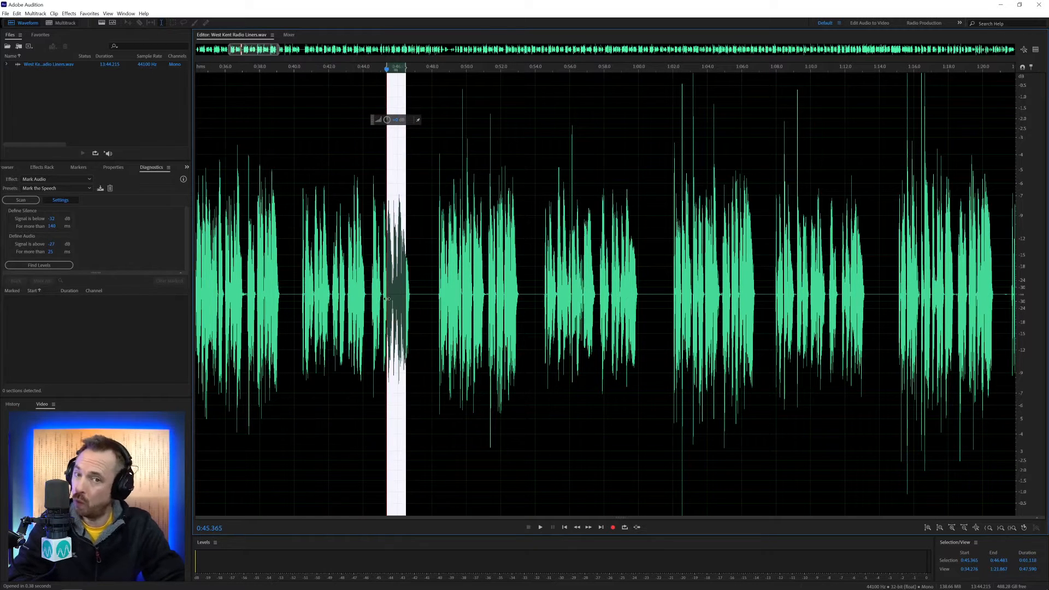
{"action": "scroll", "coordinate": [387, 298], "scroll_direction": "up", "scroll_amount": 2}
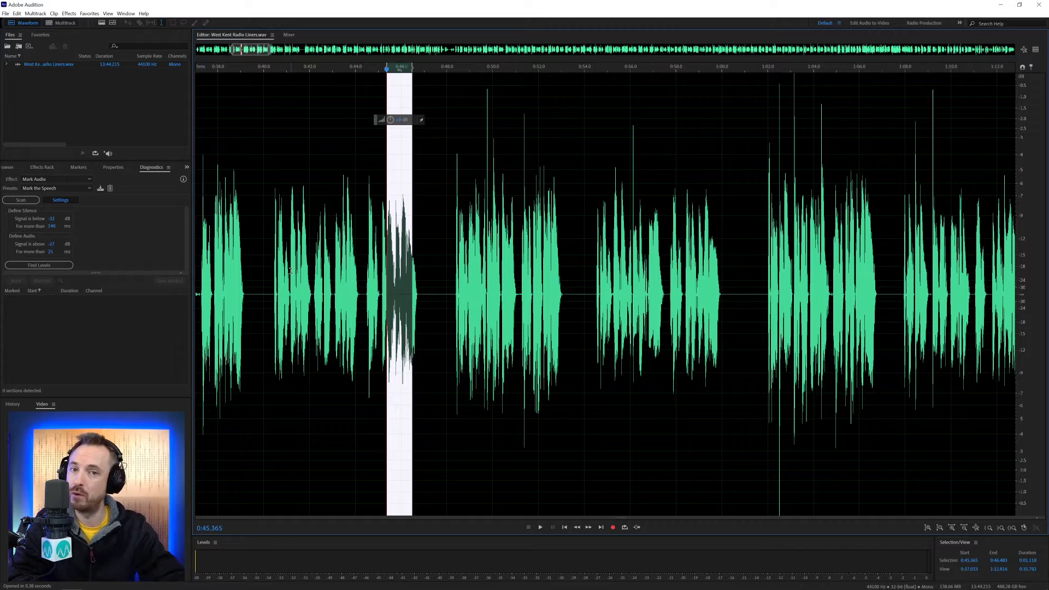
{"action": "left_click_drag", "start_coordinate": [248, 307], "coordinate": [273, 308]}
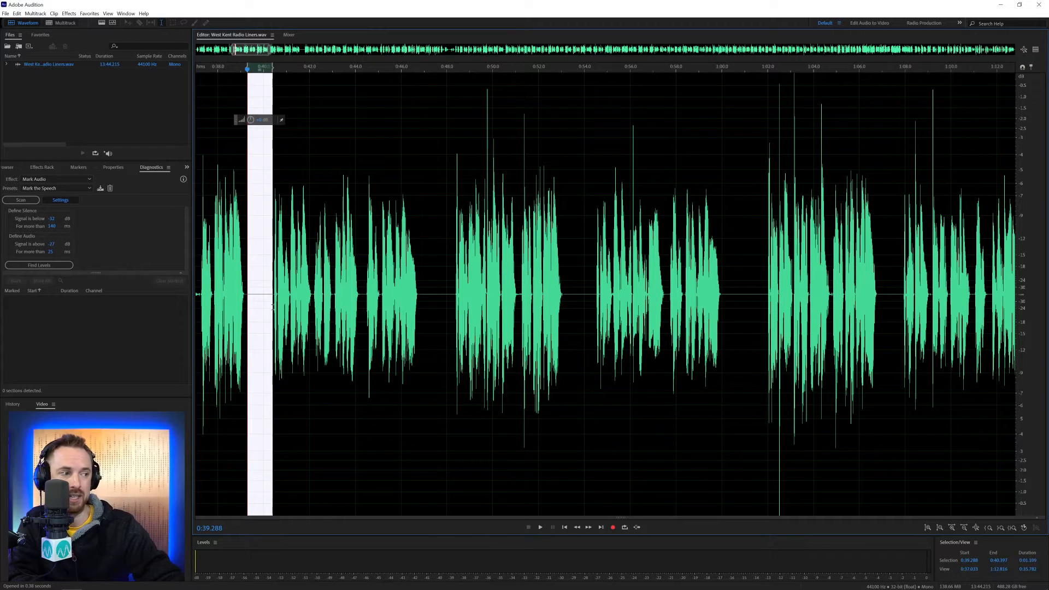
{"action": "left_click_drag", "start_coordinate": [430, 301], "coordinate": [459, 300]}
{"action": "left_click_drag", "start_coordinate": [570, 298], "coordinate": [596, 298]}
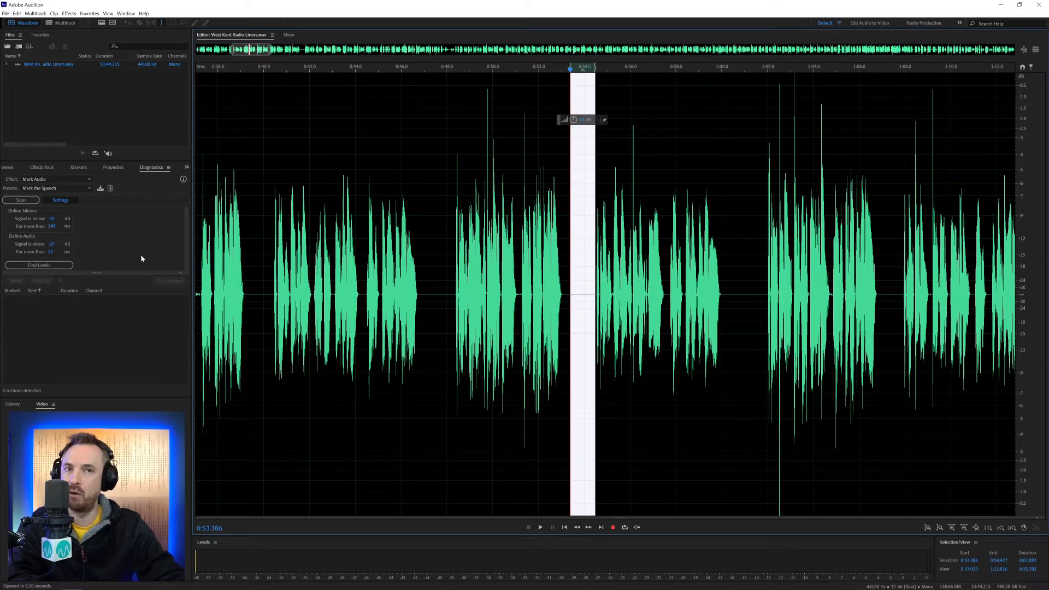
Step: Set the minimum silence duration in the silence definition to 600 ms
{"action": "left_click", "coordinate": [52, 225]}
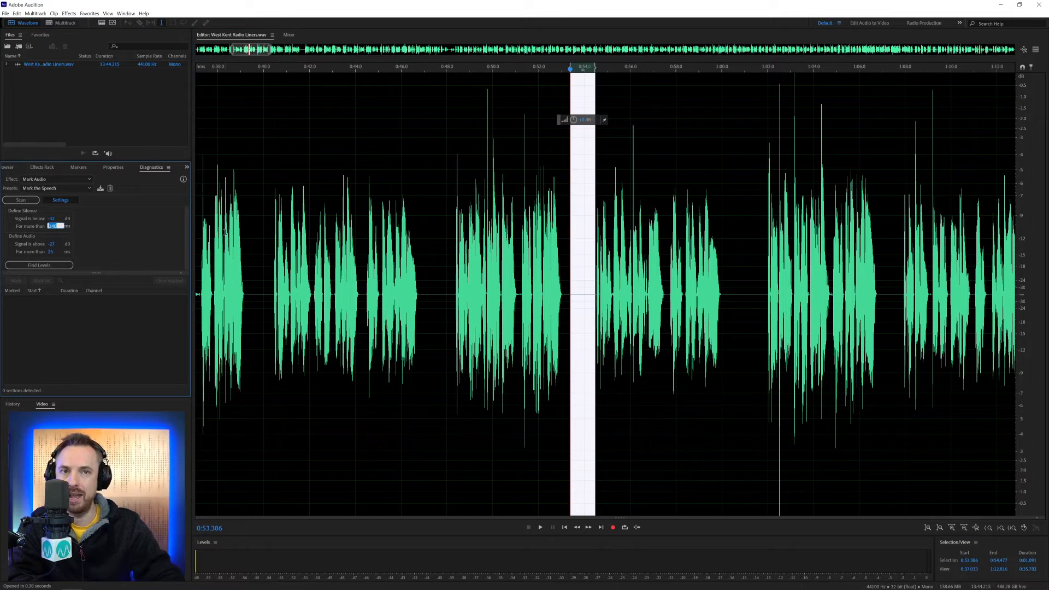
{"action": "type", "text": "600"}
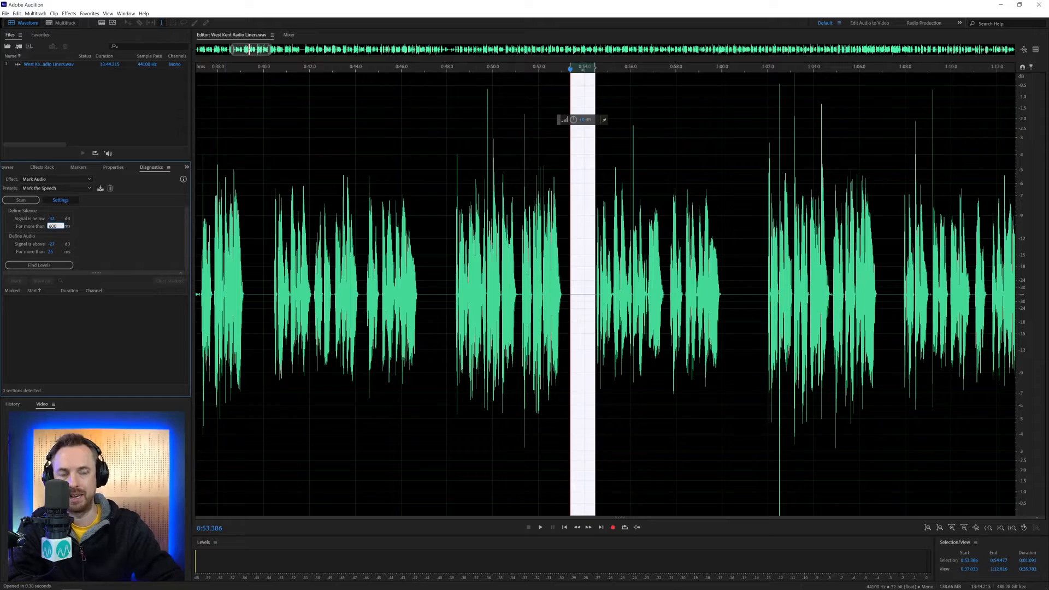
{"action": "key", "text": "Return"}
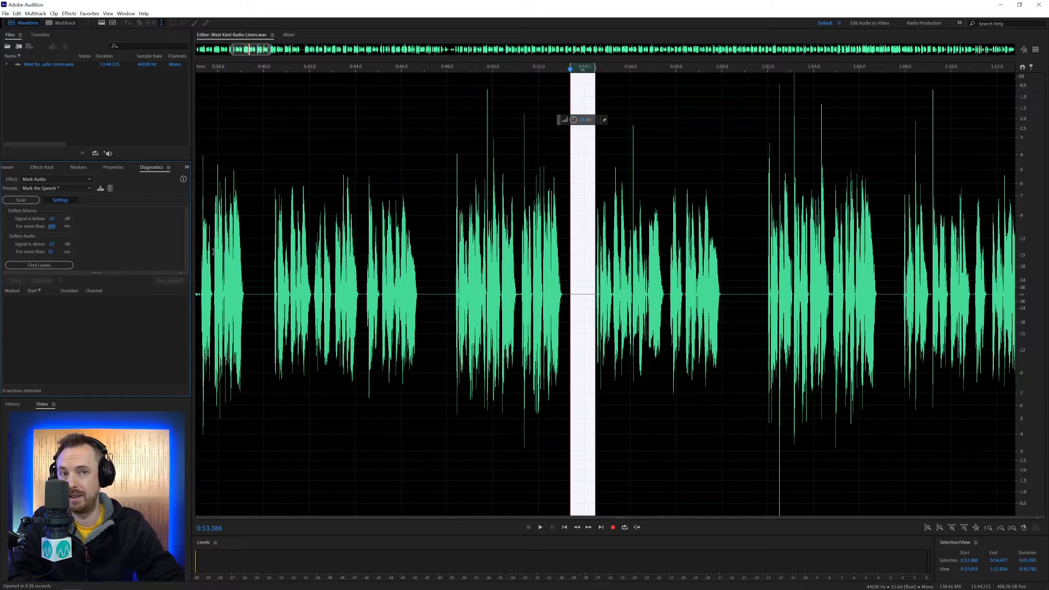
Step: Scan the whole recording for speech sections with no range selected and mark all detected sections
{"action": "key", "text": "backslash"}
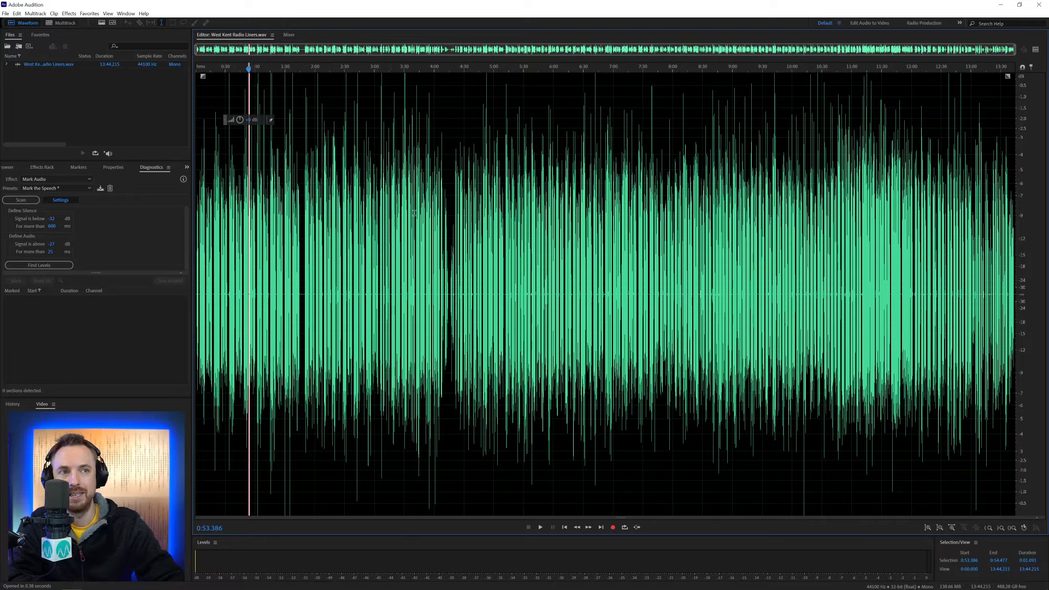
{"action": "left_click", "coordinate": [418, 213]}
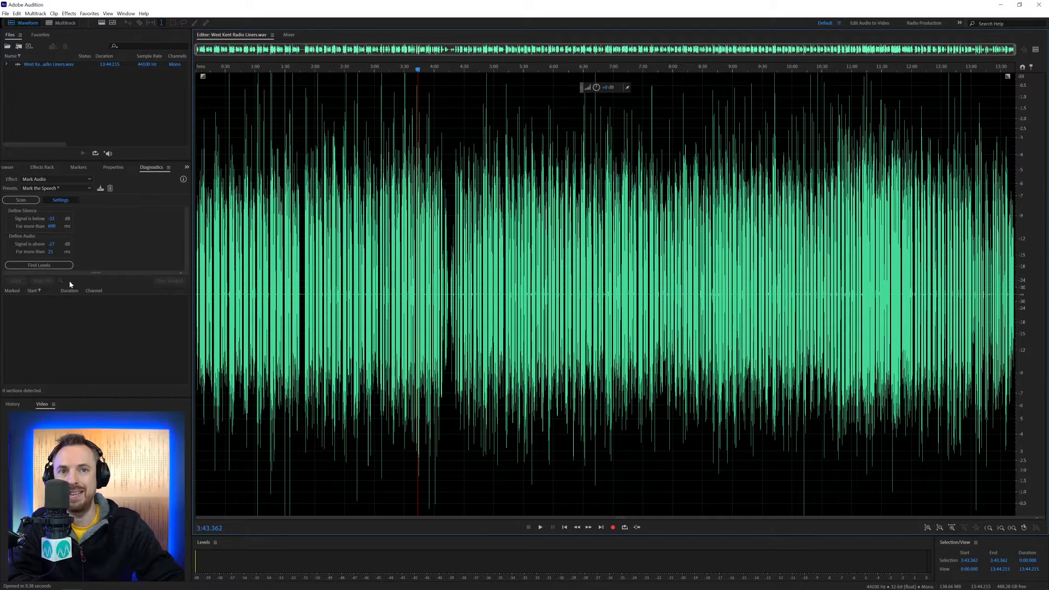
{"action": "left_click", "coordinate": [25, 201]}
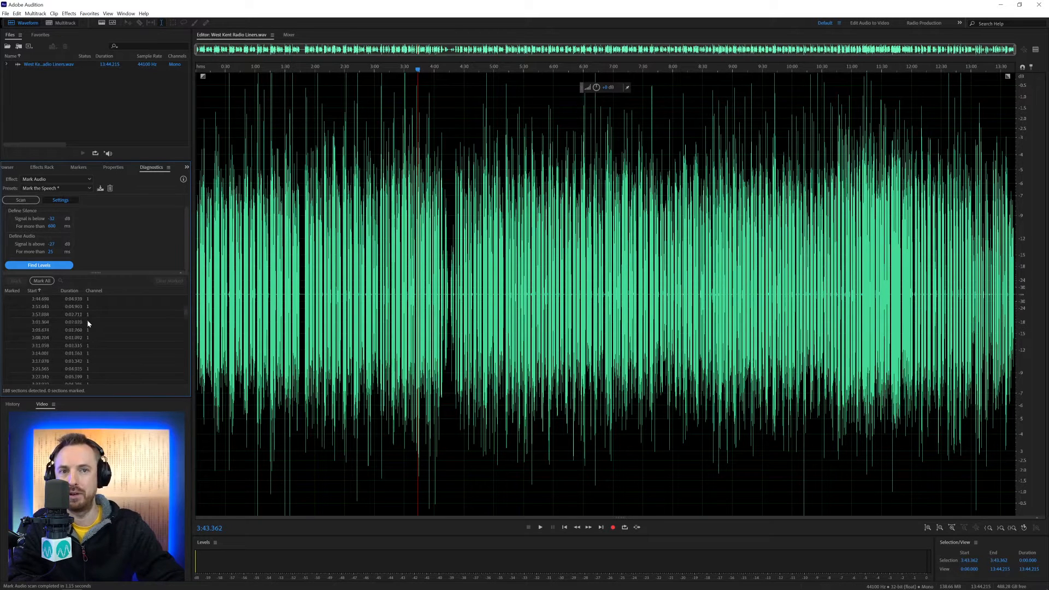
{"action": "scroll", "coordinate": [88, 322], "scroll_direction": "down", "scroll_amount": 20}
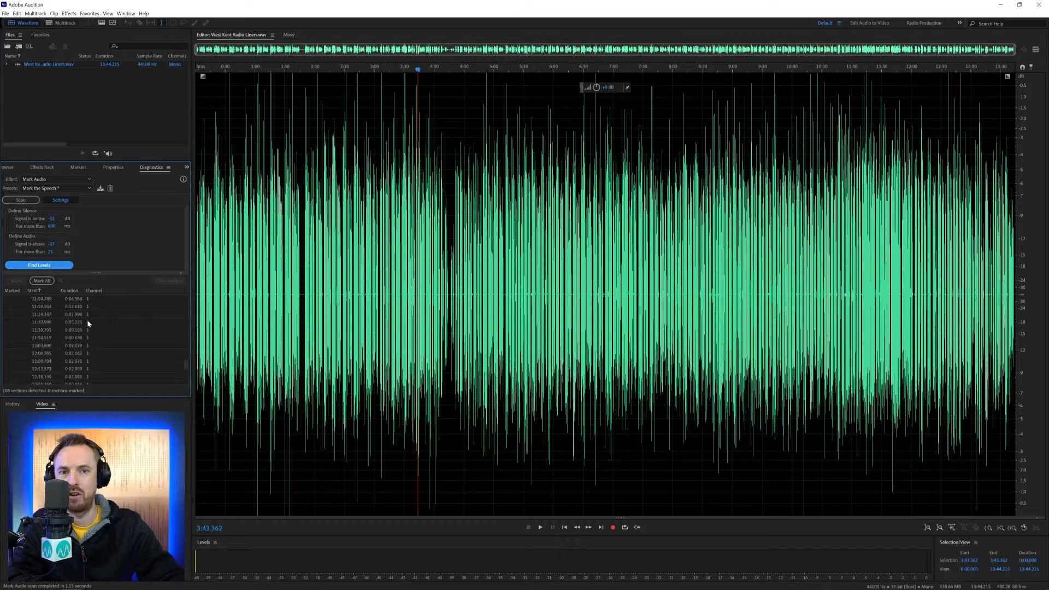
{"action": "scroll", "coordinate": [88, 322], "scroll_direction": "up", "scroll_amount": 20}
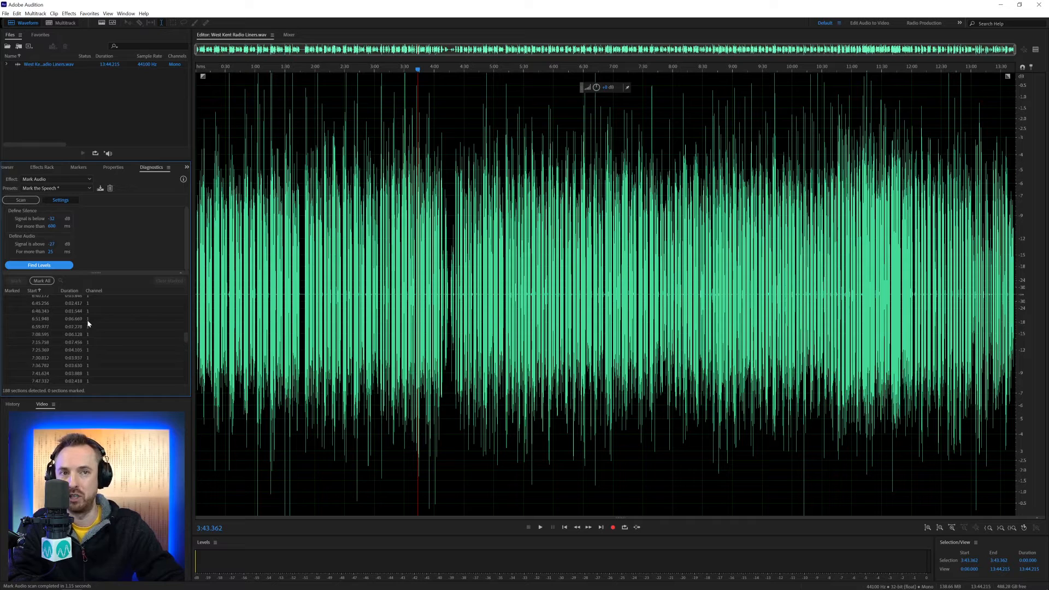
{"action": "scroll", "coordinate": [86, 320], "scroll_direction": "up", "scroll_amount": 15}
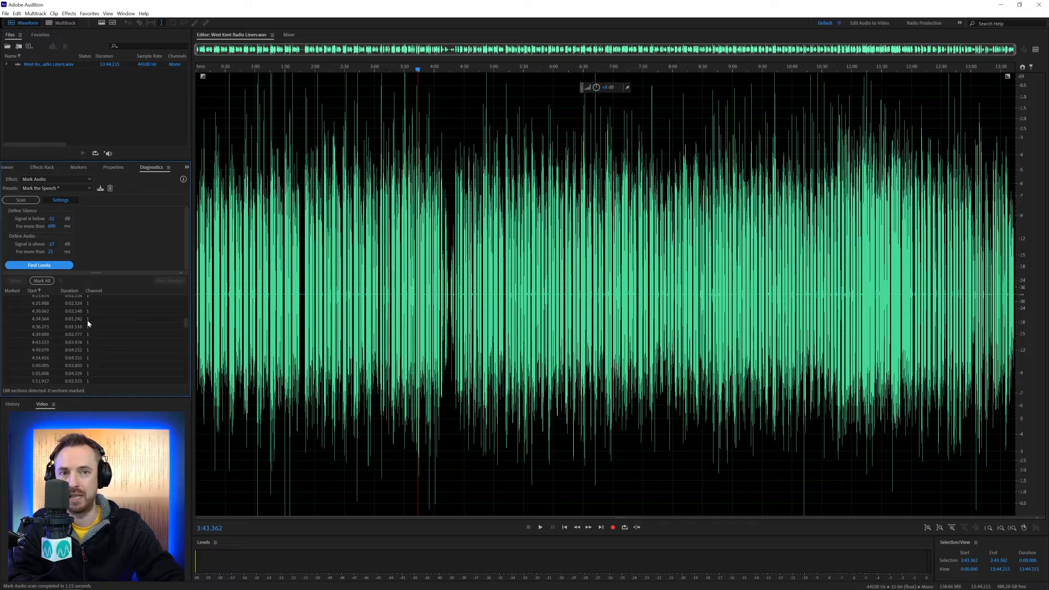
{"action": "left_click", "coordinate": [41, 280]}
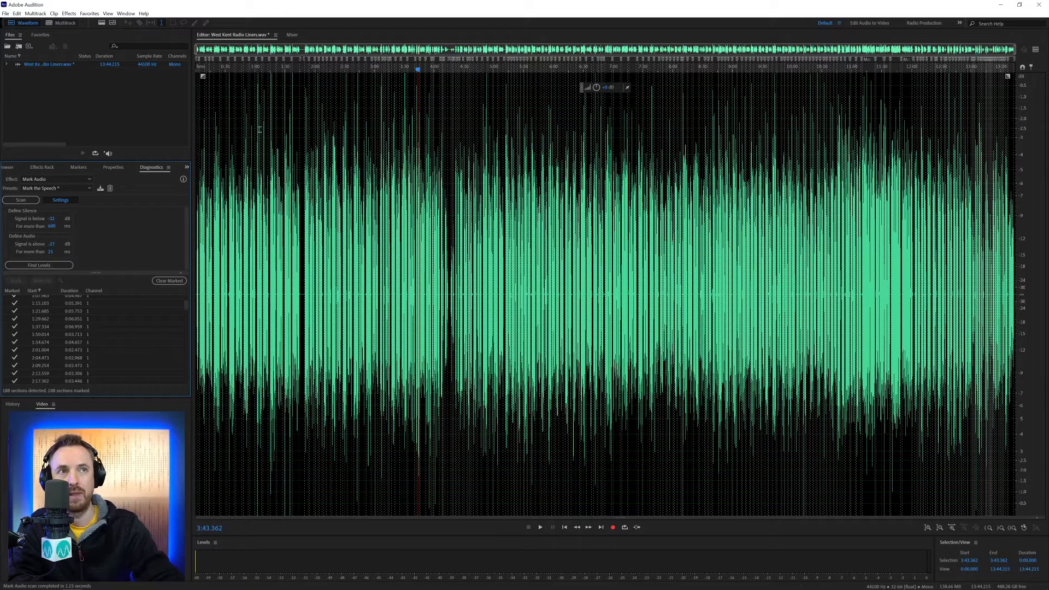
Step: Check the start and end of the range markers against the spoken liners from Marker 06 to Marker 09
{"action": "scroll", "coordinate": [221, 90], "scroll_direction": "up", "scroll_amount": 10}
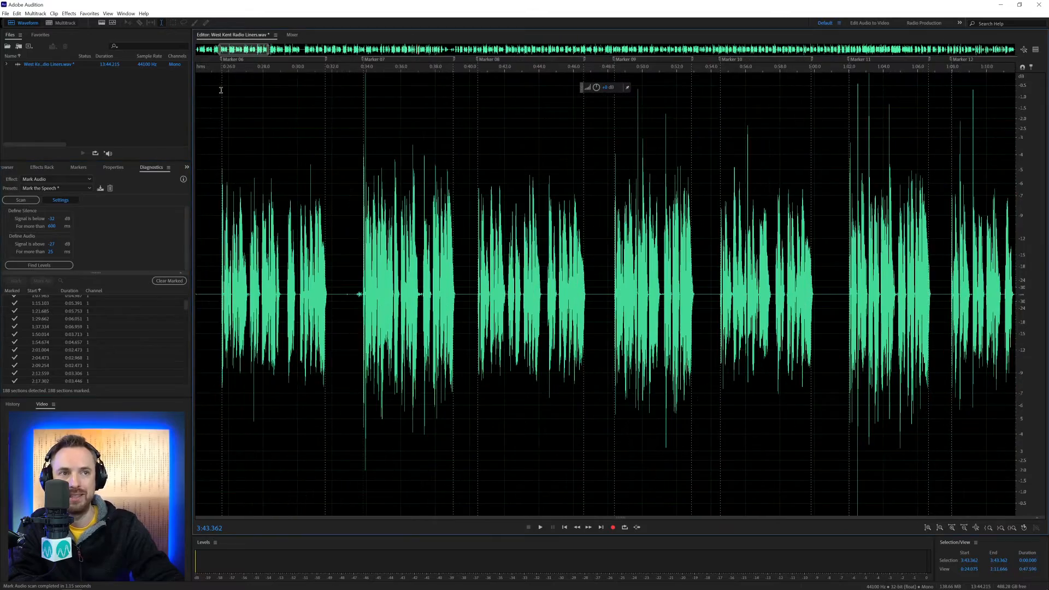
{"action": "left_click", "coordinate": [220, 138]}
{"action": "left_click", "coordinate": [323, 141]}
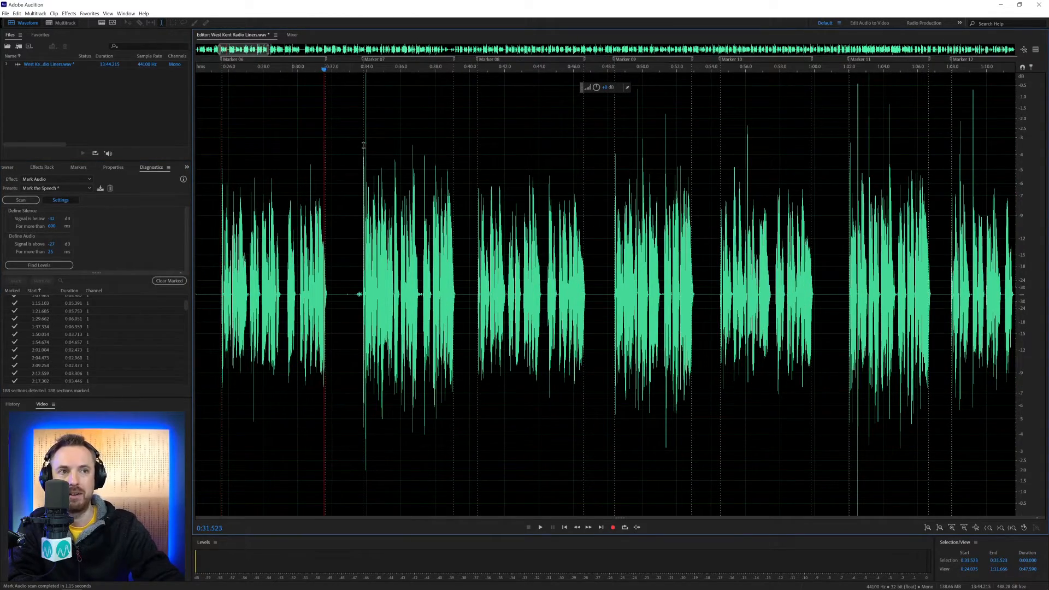
{"action": "left_click", "coordinate": [363, 141]}
{"action": "left_click", "coordinate": [458, 158]}
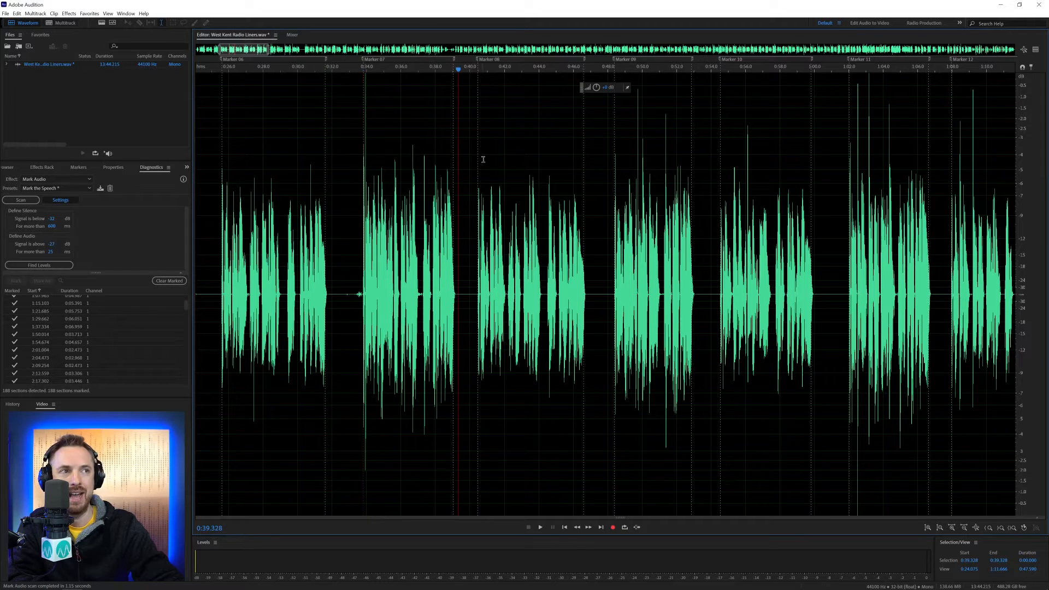
{"action": "left_click", "coordinate": [483, 159]}
{"action": "left_click", "coordinate": [576, 177]}
{"action": "left_click", "coordinate": [690, 185]}
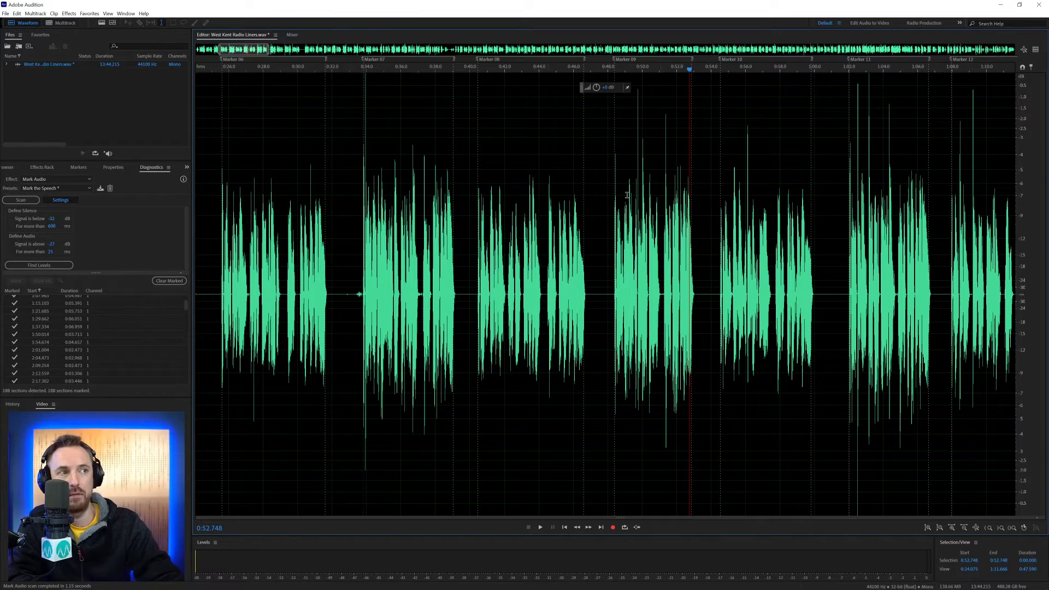
{"action": "key", "text": "backslash"}
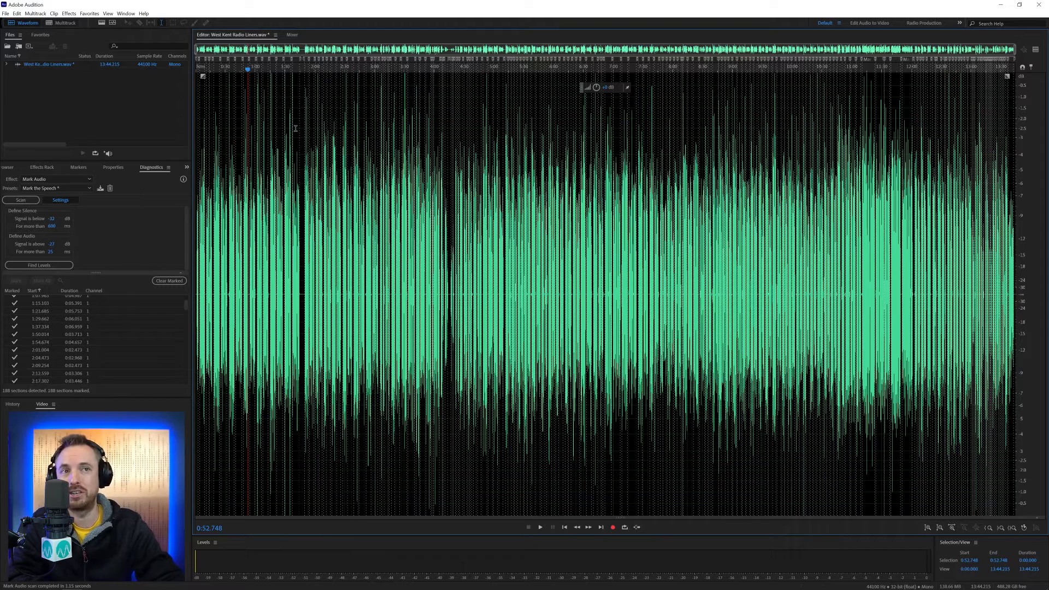
{"action": "left_click", "coordinate": [5, 14]}
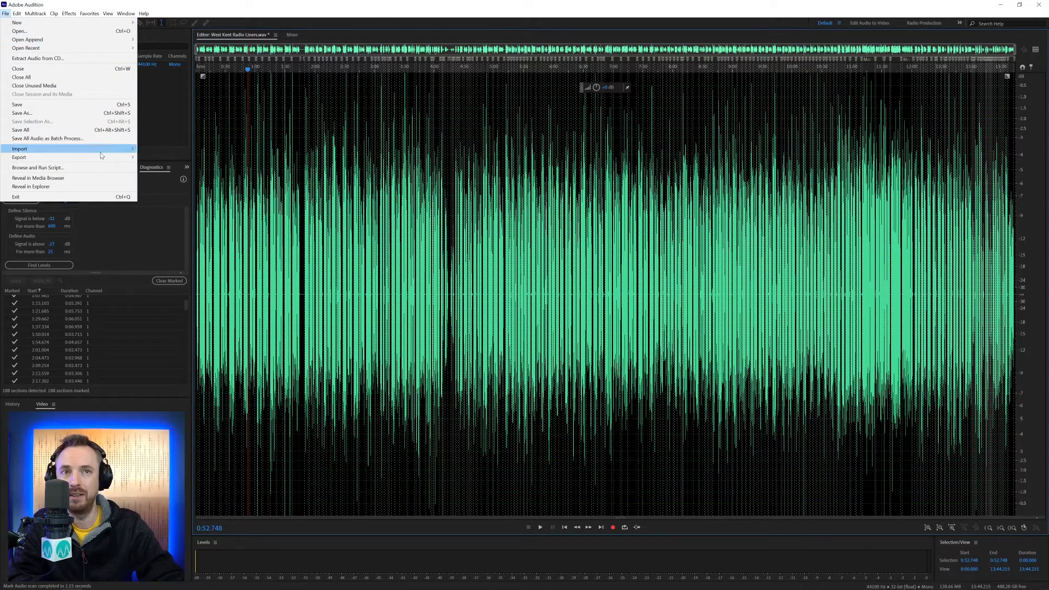
{"action": "mouse_move", "coordinate": [54, 157]}
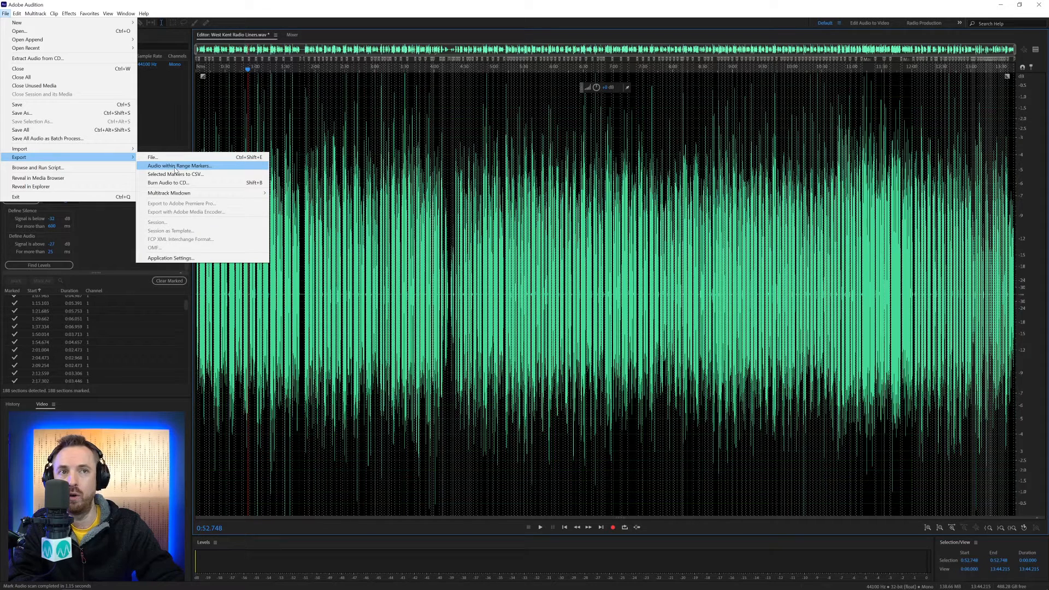
{"action": "left_click", "coordinate": [175, 166]}
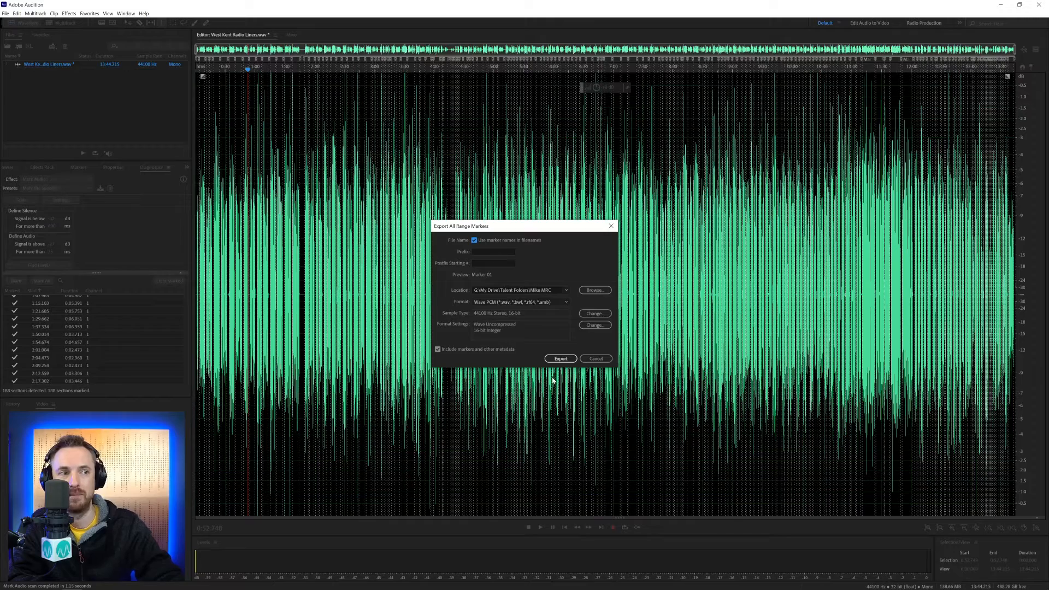
{"action": "left_click", "coordinate": [595, 359]}
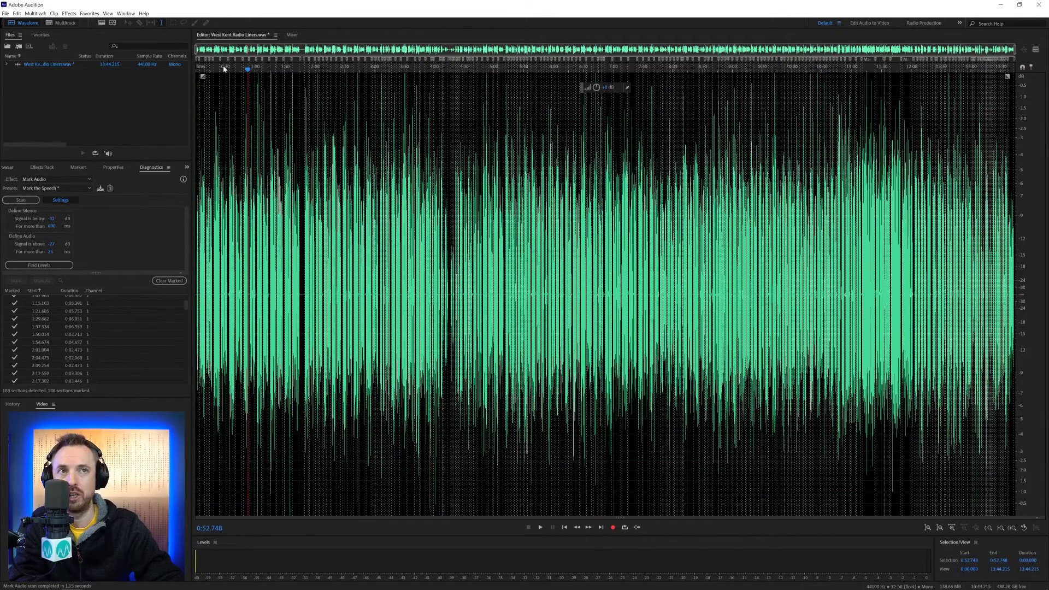
Step: Rename the first range marker in the markers list as lINER 1
{"action": "scroll", "coordinate": [225, 66], "scroll_direction": "up", "scroll_amount": 5}
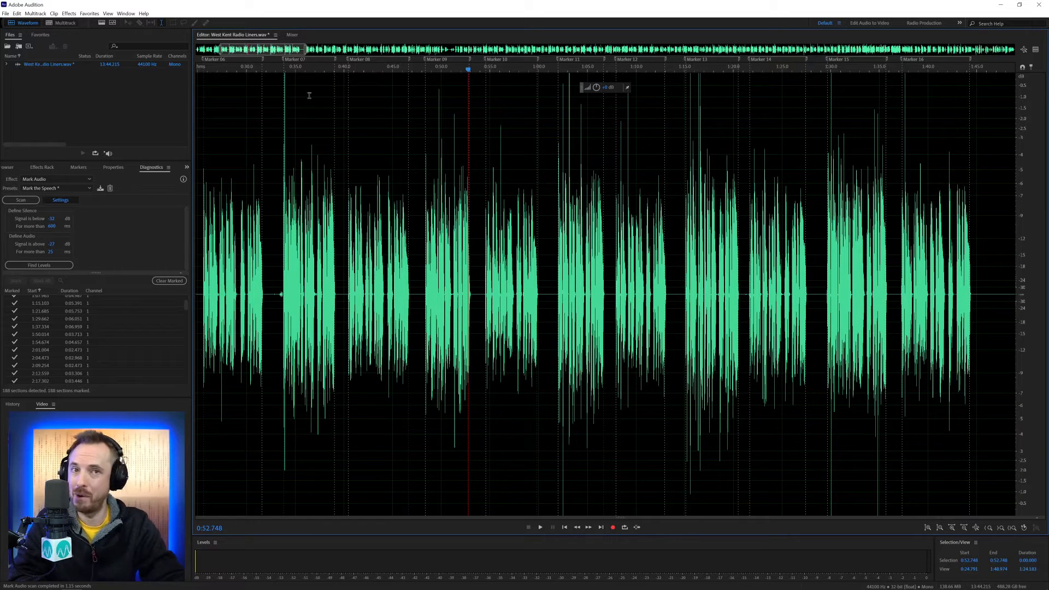
{"action": "left_click", "coordinate": [79, 168]}
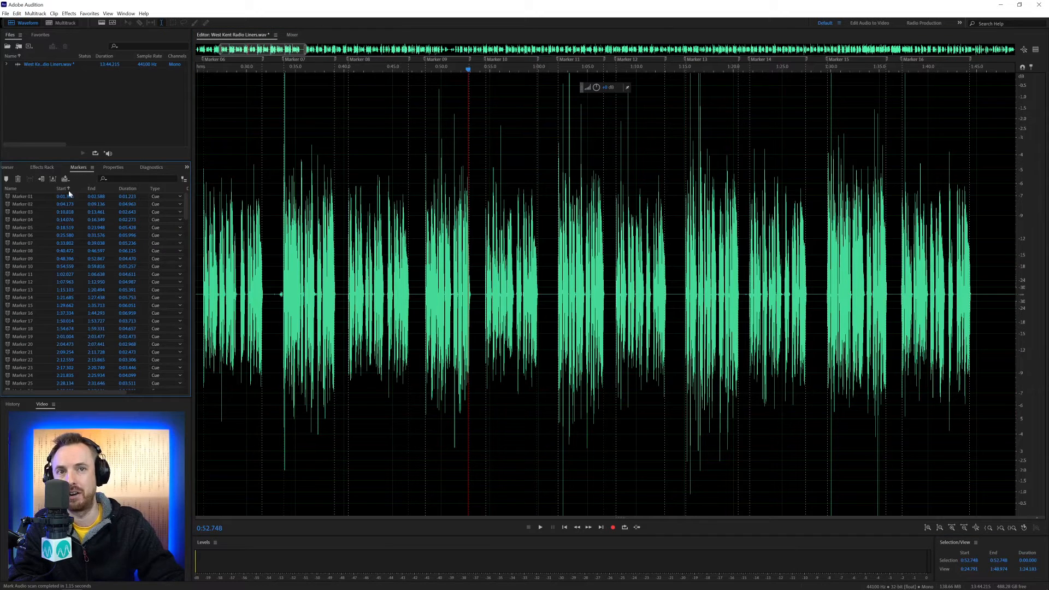
{"action": "left_click", "coordinate": [24, 196]}
{"action": "right_click", "coordinate": [25, 198]}
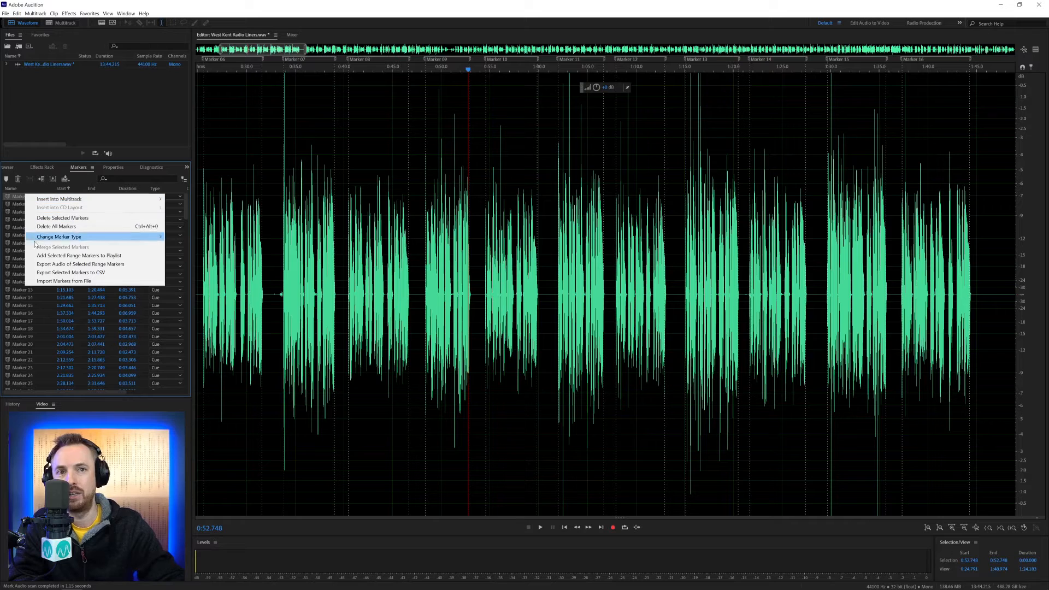
{"action": "left_click", "coordinate": [17, 195]}
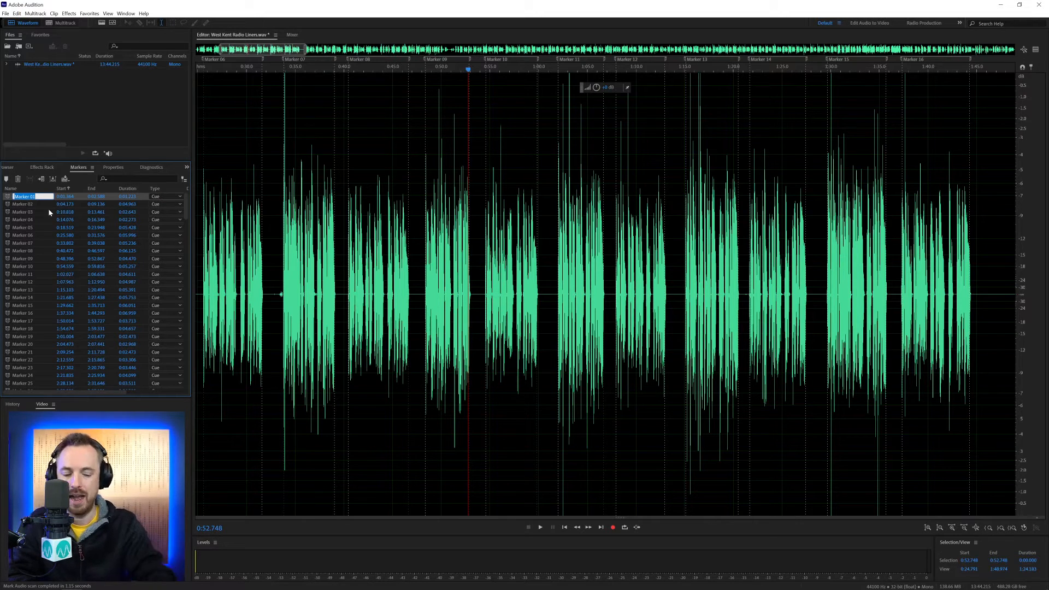
{"action": "type", "text": "LINER"}
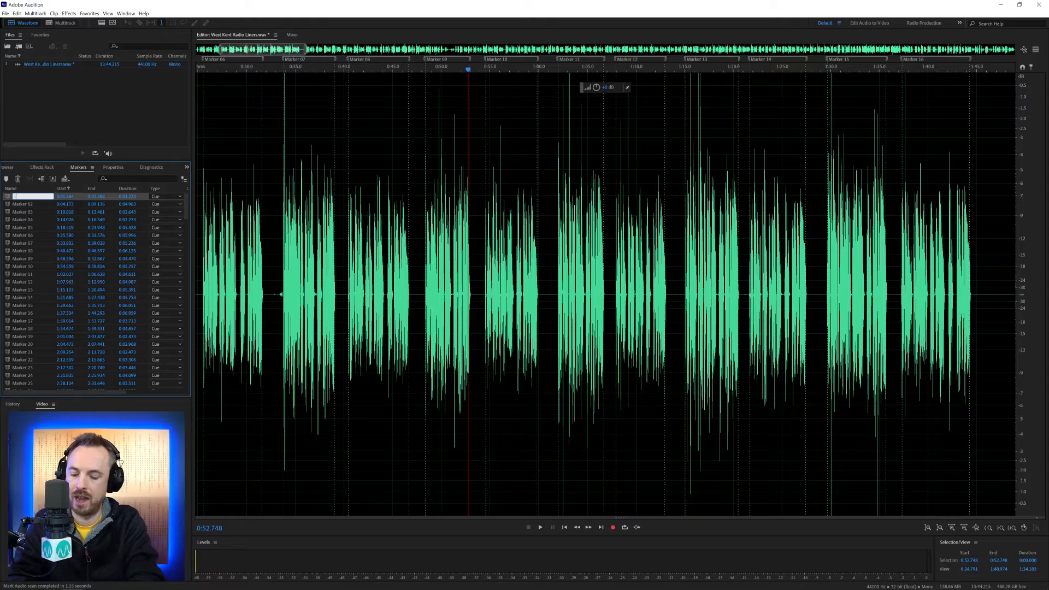
{"action": "type", "text": " 1"}
Step: Rename the second range marker, starting at about 0:04, as Travel News
{"action": "left_click", "coordinate": [24, 205]}
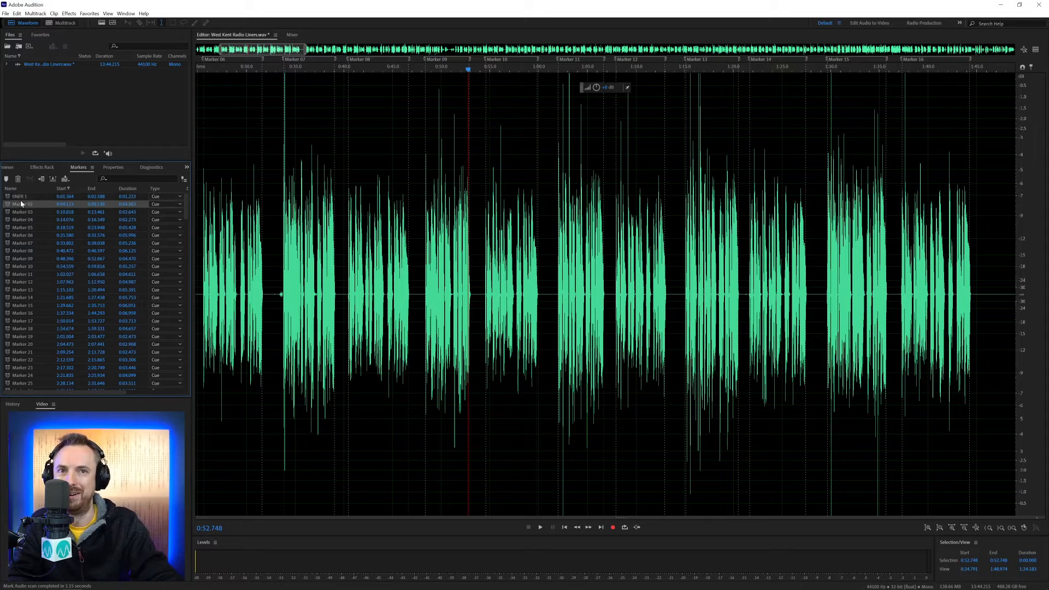
{"action": "left_click", "coordinate": [24, 205]}
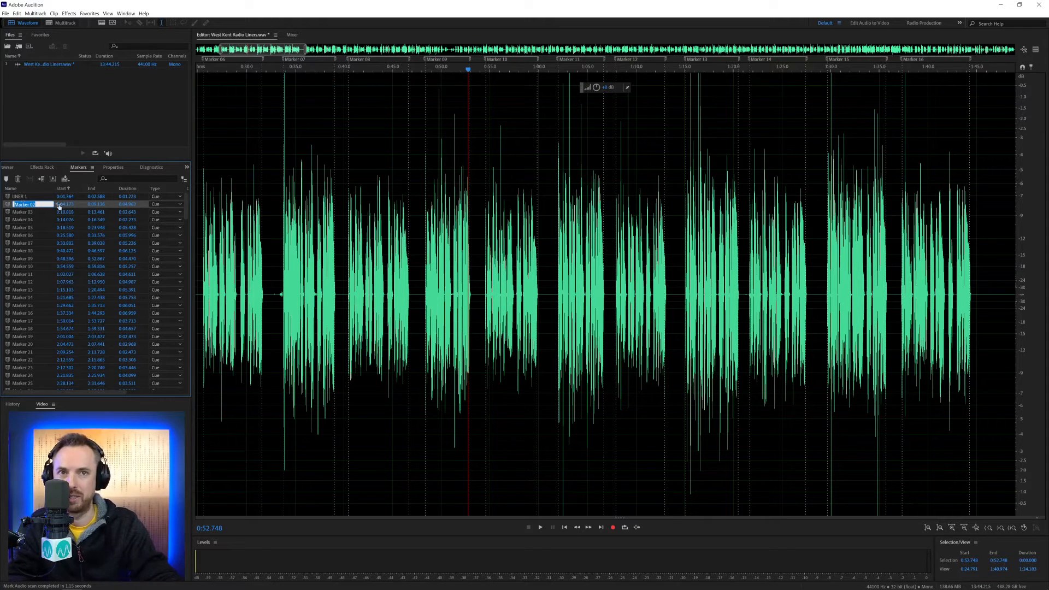
{"action": "type", "text": "Tra"}
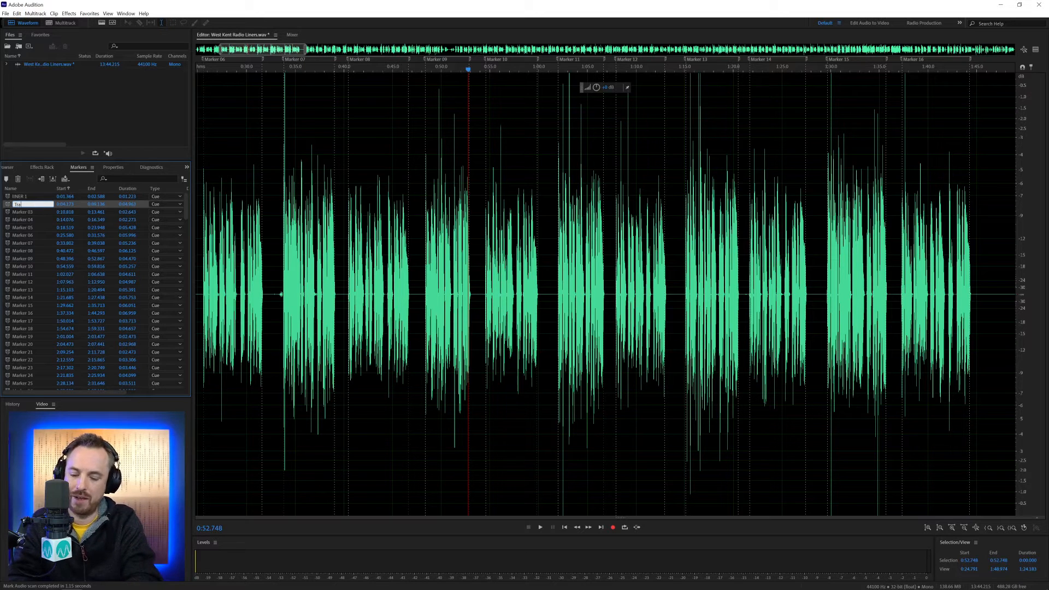
{"action": "type", "text": "vel News"}
{"action": "key", "text": "Return"}
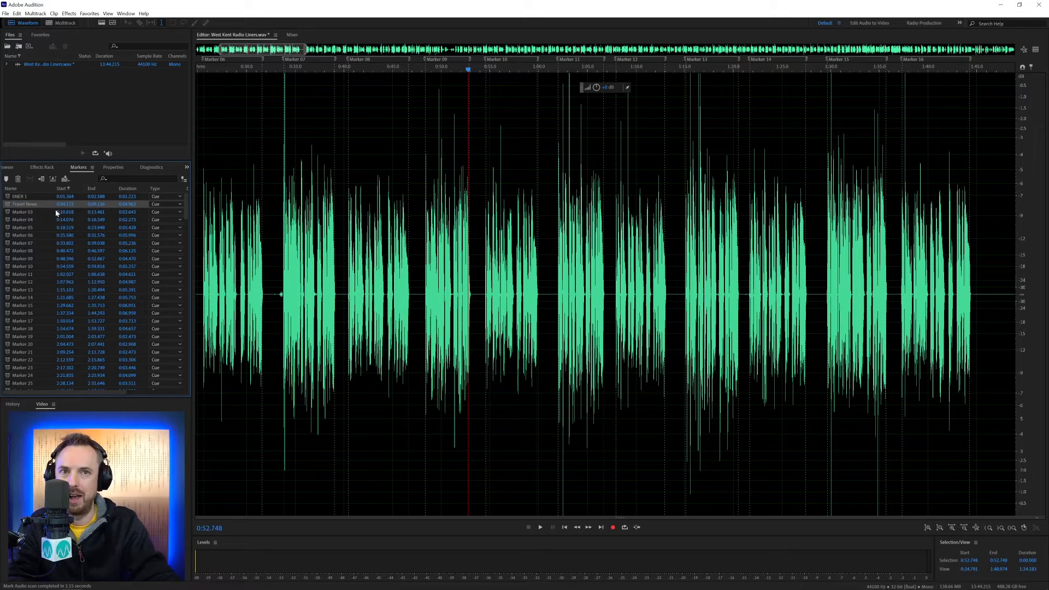
Step: Rename the third range marker, starting at about 0:10, as Weather
{"action": "left_click", "coordinate": [33, 213]}
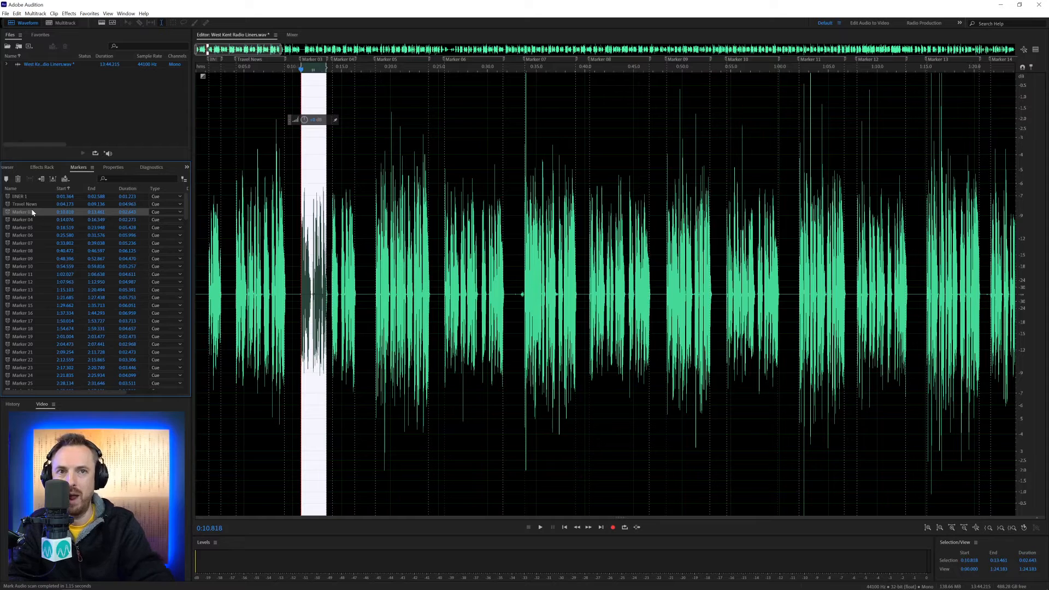
{"action": "left_click", "coordinate": [33, 212]}
{"action": "type", "text": "Weather"}
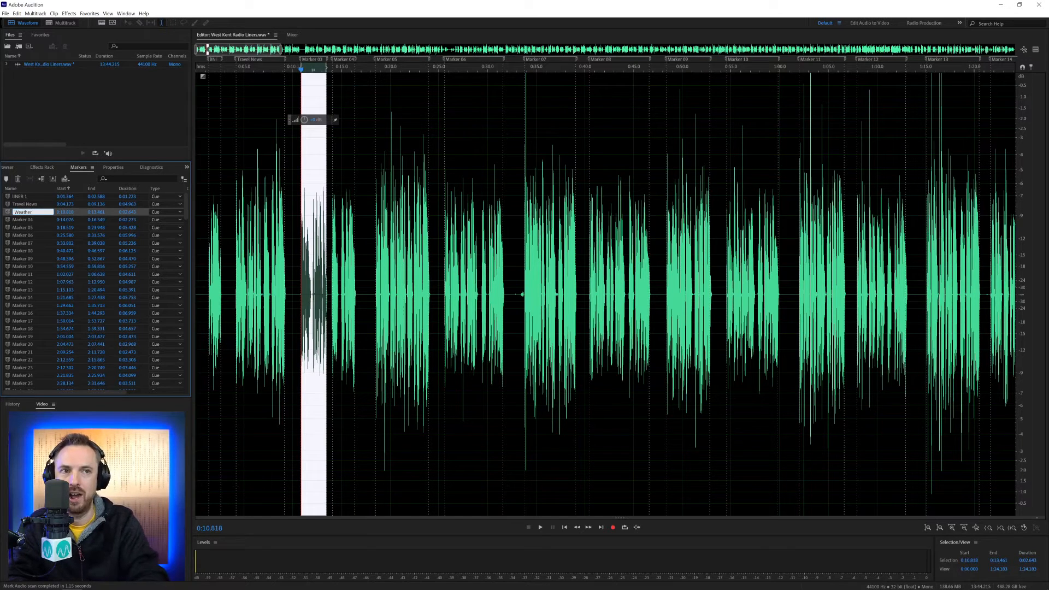
{"action": "key", "text": "Return"}
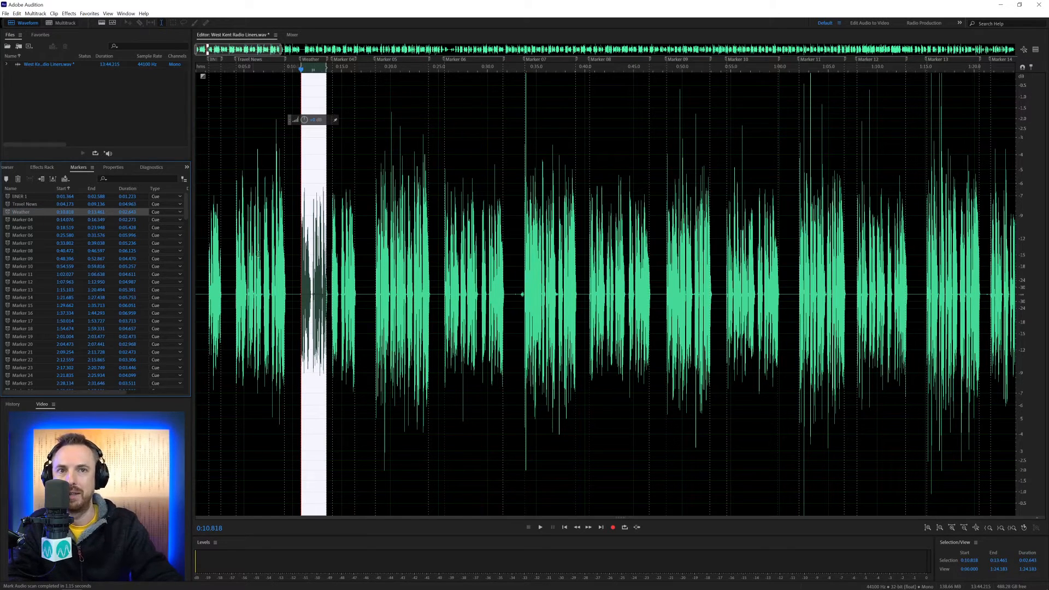
Step: Clear the range selection and set up an export of the audio within all range markers, with prefix WKR and the Downloads folder as location
{"action": "left_click", "coordinate": [484, 183]}
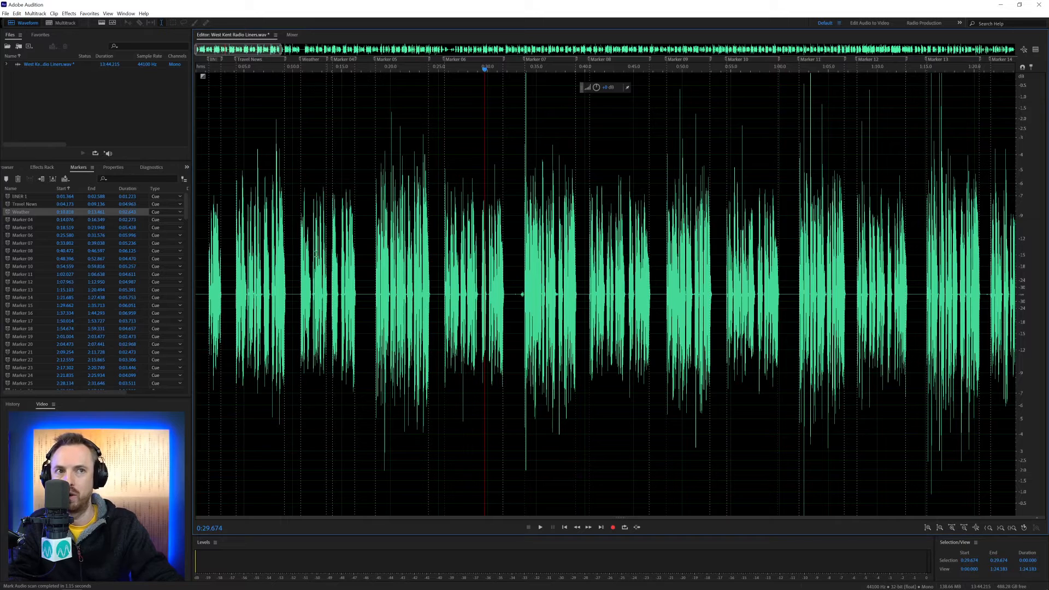
{"action": "left_click", "coordinate": [6, 13]}
{"action": "mouse_move", "coordinate": [130, 159]}
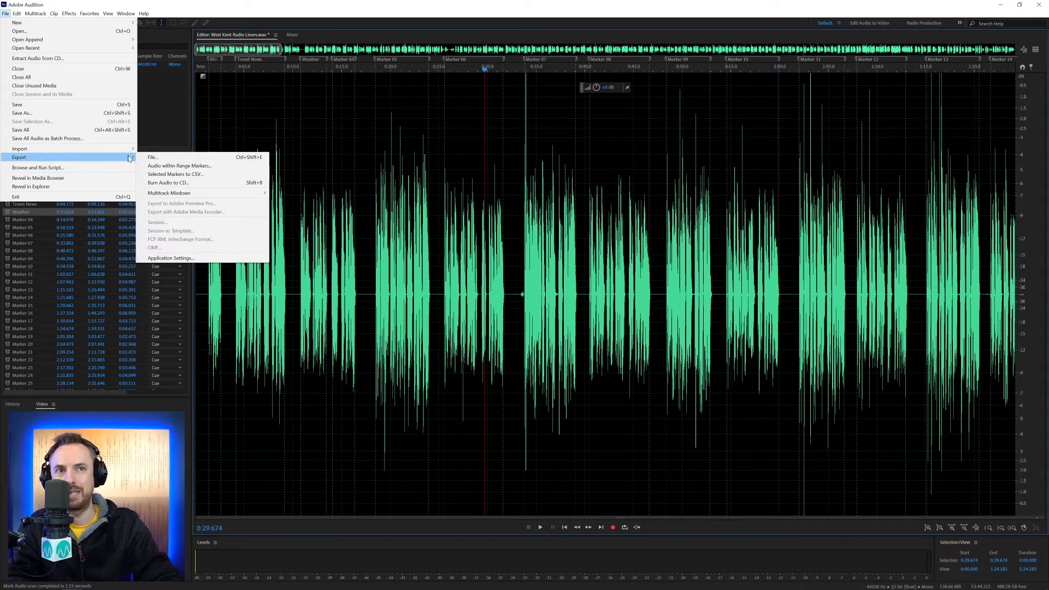
{"action": "left_click", "coordinate": [168, 166]}
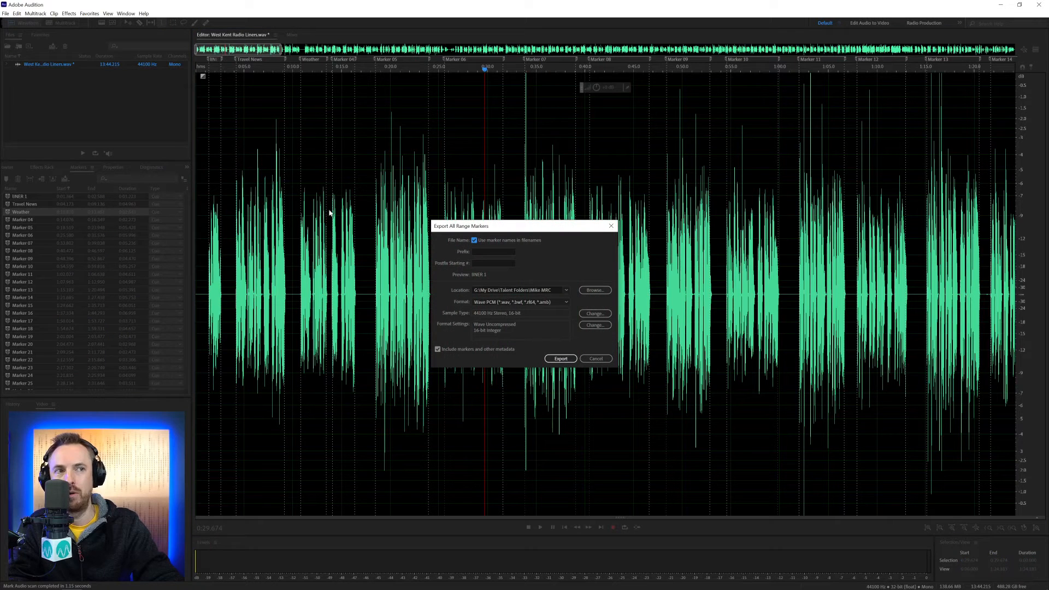
{"action": "left_click", "coordinate": [476, 252]}
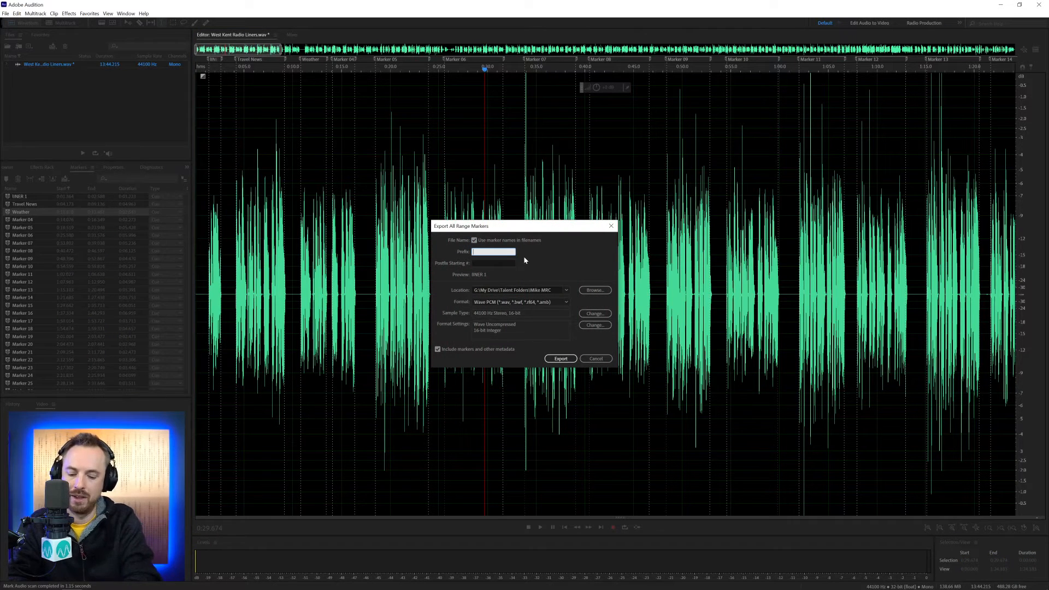
{"action": "type", "text": "WKR"}
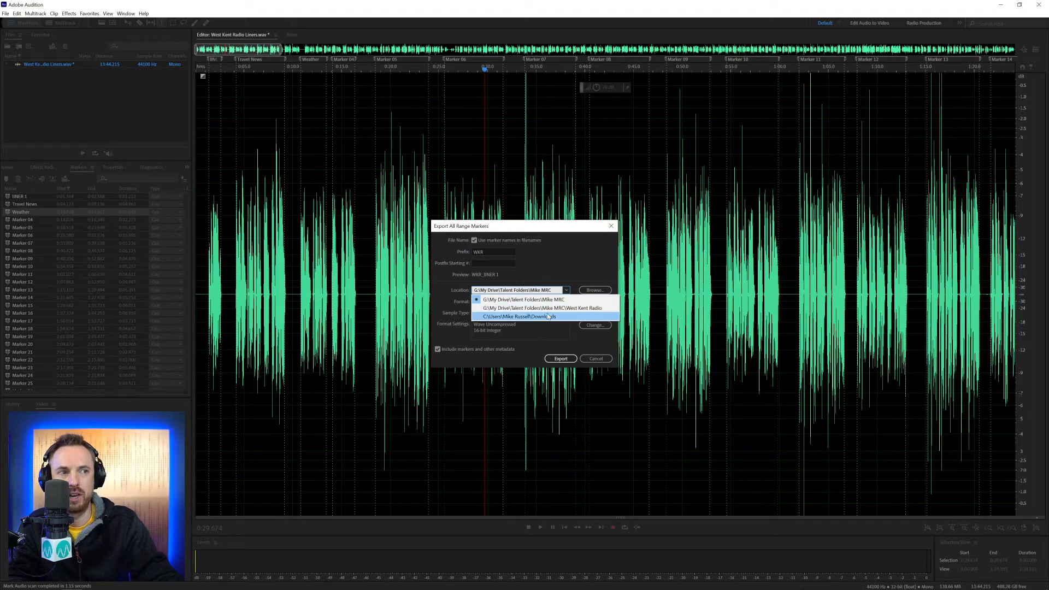
{"action": "left_click", "coordinate": [550, 317]}
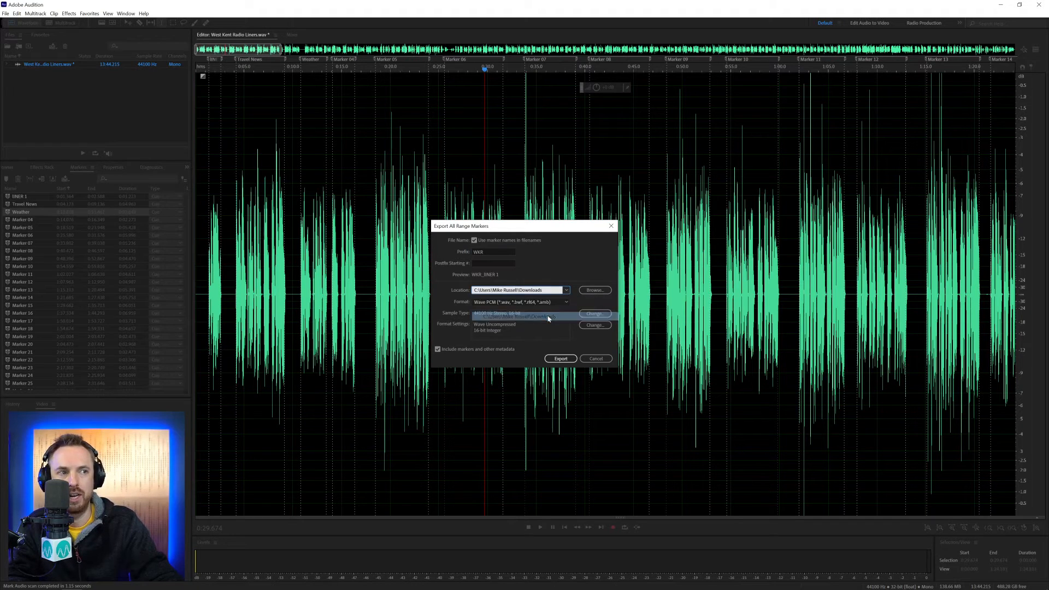
Step: Set the export format to MP3 Audio at 320 Kbps (44100 Hz) and export all range markers
{"action": "left_click", "coordinate": [498, 303]}
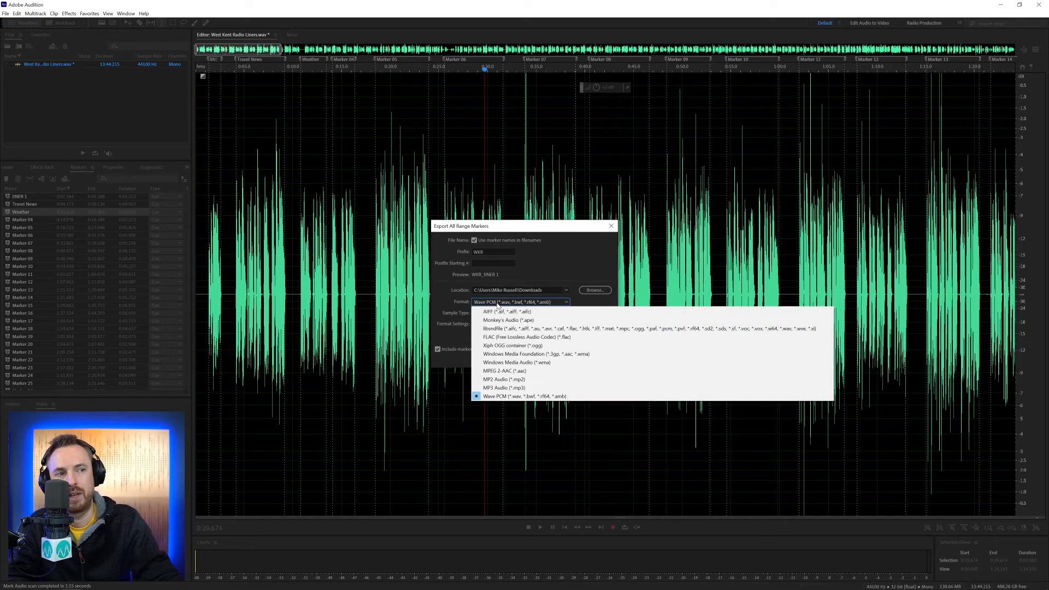
{"action": "left_click", "coordinate": [506, 388]}
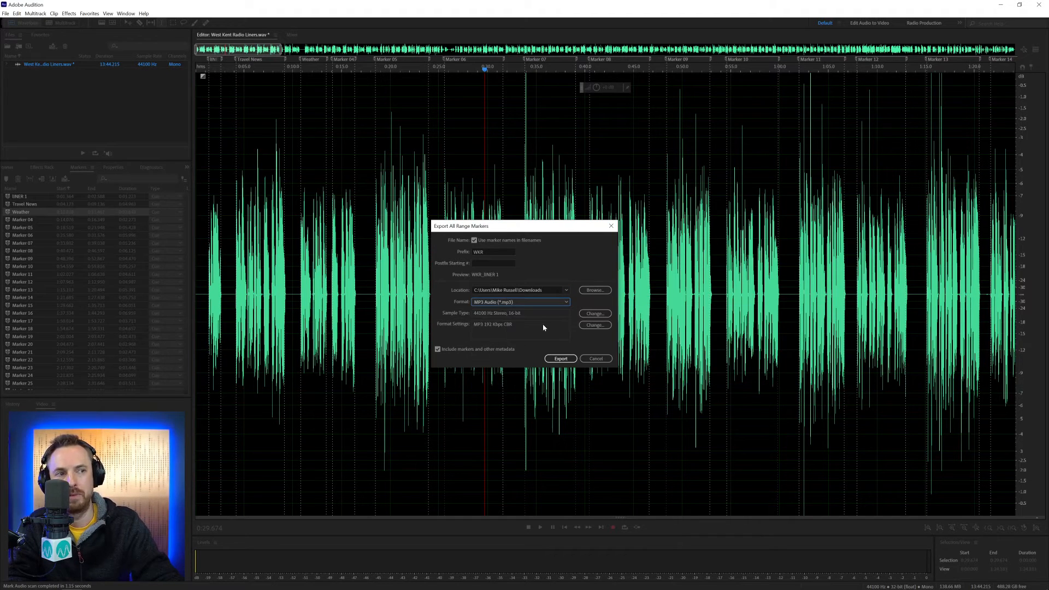
{"action": "left_click", "coordinate": [601, 325]}
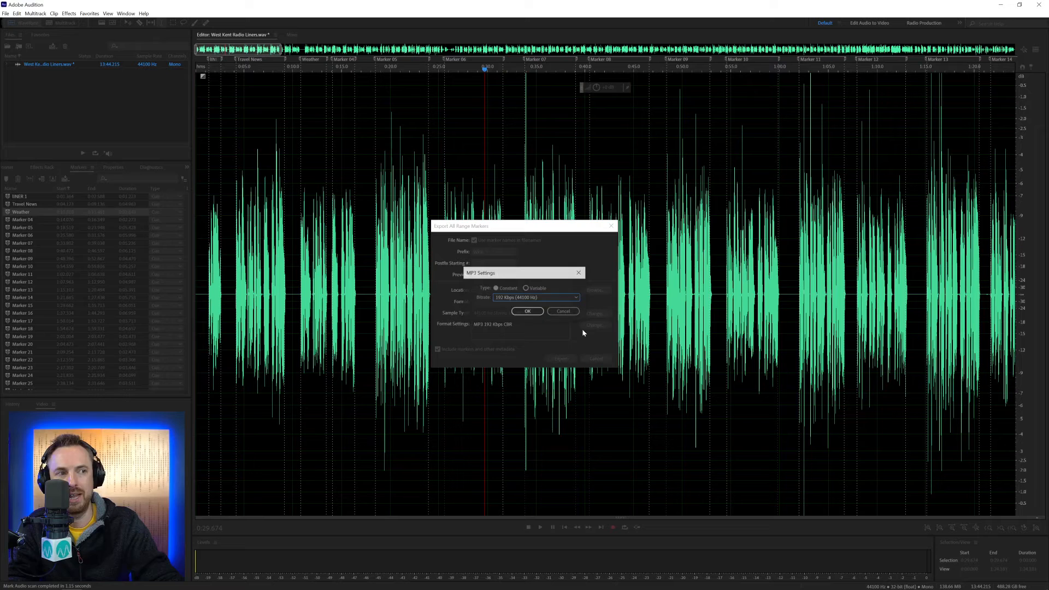
{"action": "left_click", "coordinate": [521, 298]}
{"action": "left_click", "coordinate": [521, 451]}
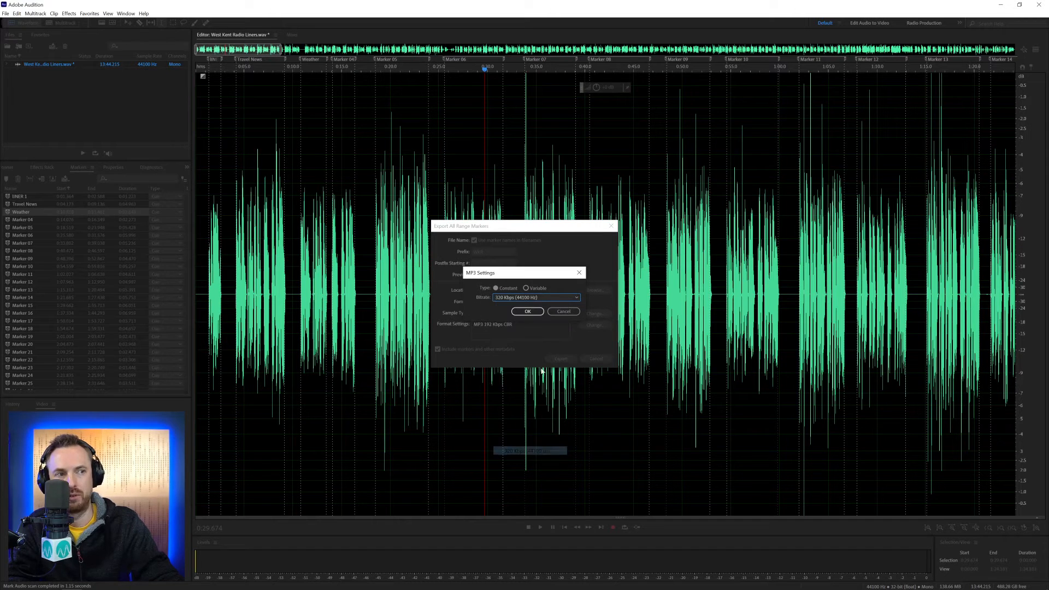
{"action": "left_click", "coordinate": [528, 311]}
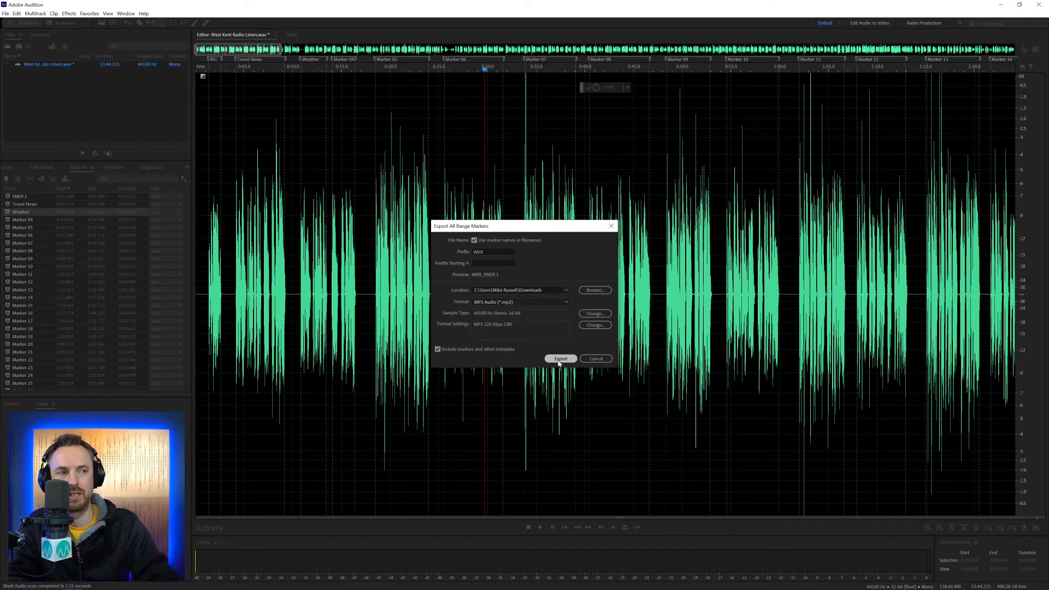
{"action": "left_click", "coordinate": [559, 359]}
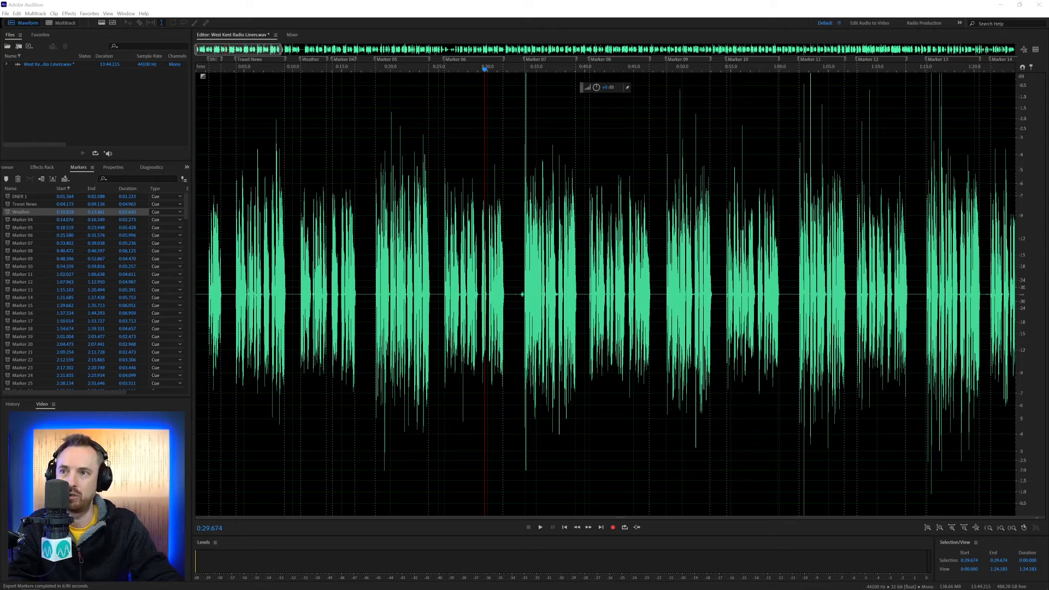
Step: Check the exported WKR liner files in the Downloads folder in File Explorer, including the renamed ones, and close the folder
{"action": "left_click_drag", "start_coordinate": [0, 238], "coordinate": [531, 194]}
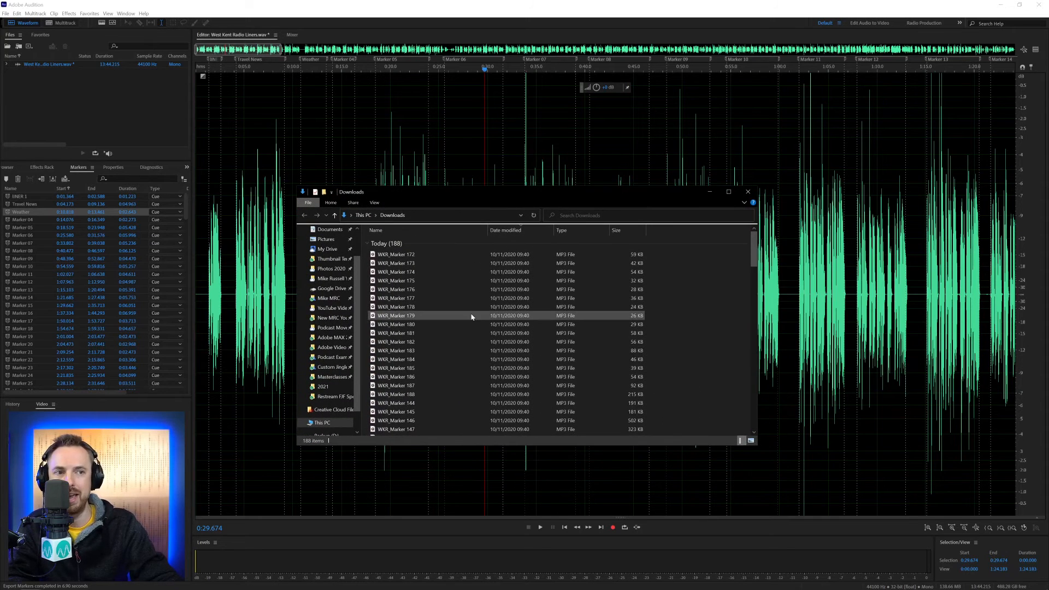
{"action": "scroll", "coordinate": [471, 317], "scroll_direction": "down", "scroll_amount": 20}
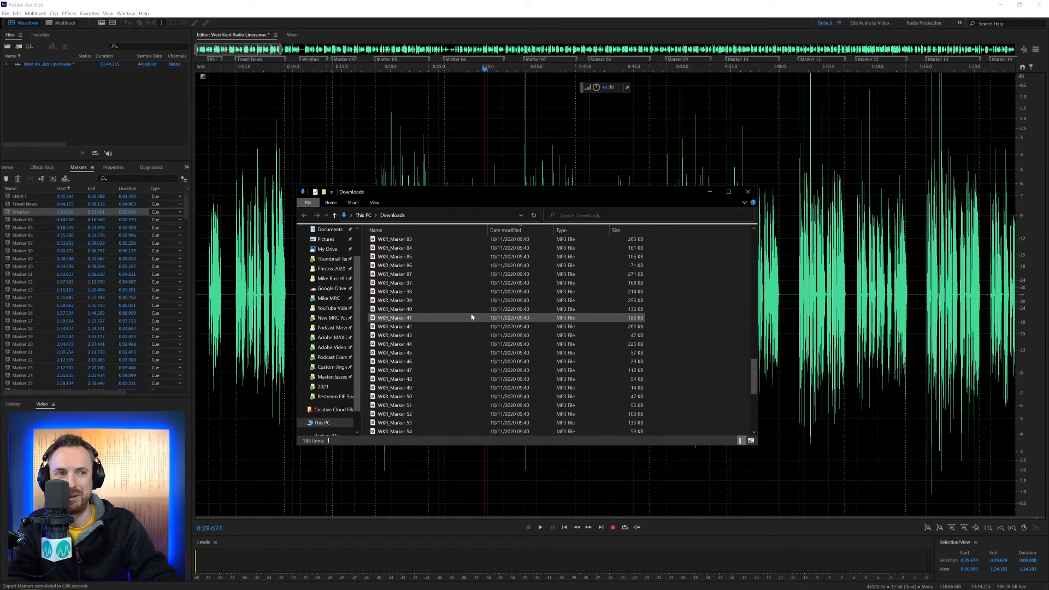
{"action": "scroll", "coordinate": [472, 317], "scroll_direction": "down", "scroll_amount": 10}
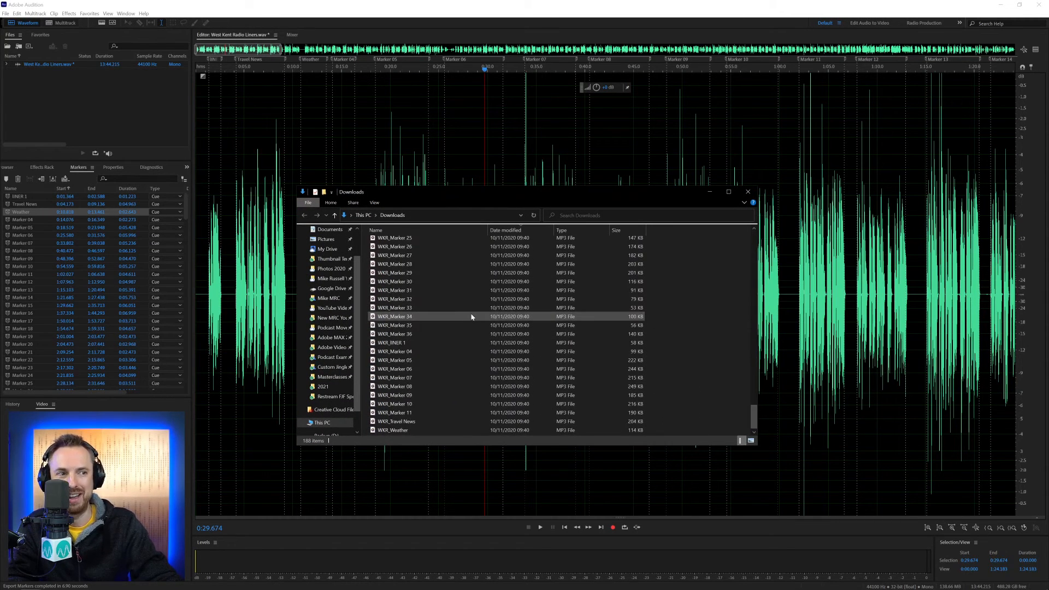
{"action": "left_click", "coordinate": [397, 422]}
{"action": "left_click", "coordinate": [398, 415]}
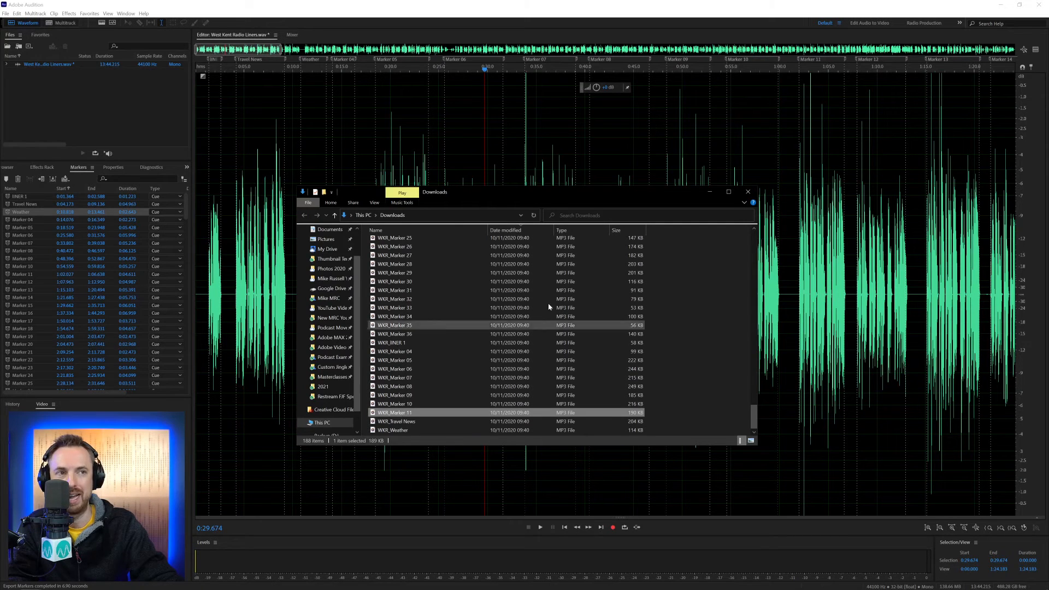
{"action": "left_click", "coordinate": [748, 192]}
Step: Show the Diagnostics settings again and open the list of available diagnostic effects
{"action": "left_click", "coordinate": [125, 13]}
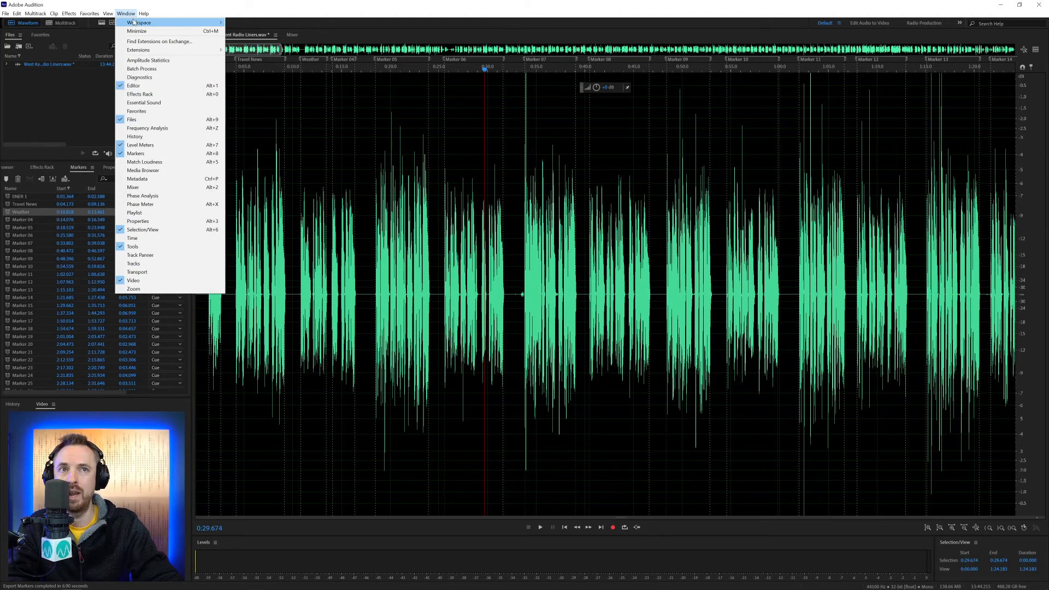
{"action": "left_click", "coordinate": [145, 80]}
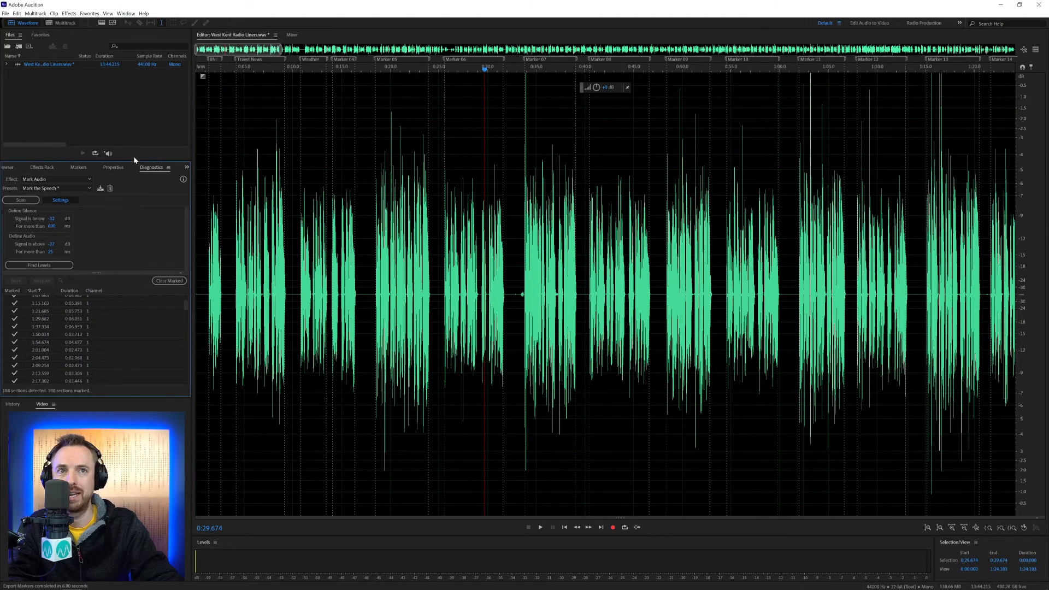
{"action": "left_click", "coordinate": [40, 180]}
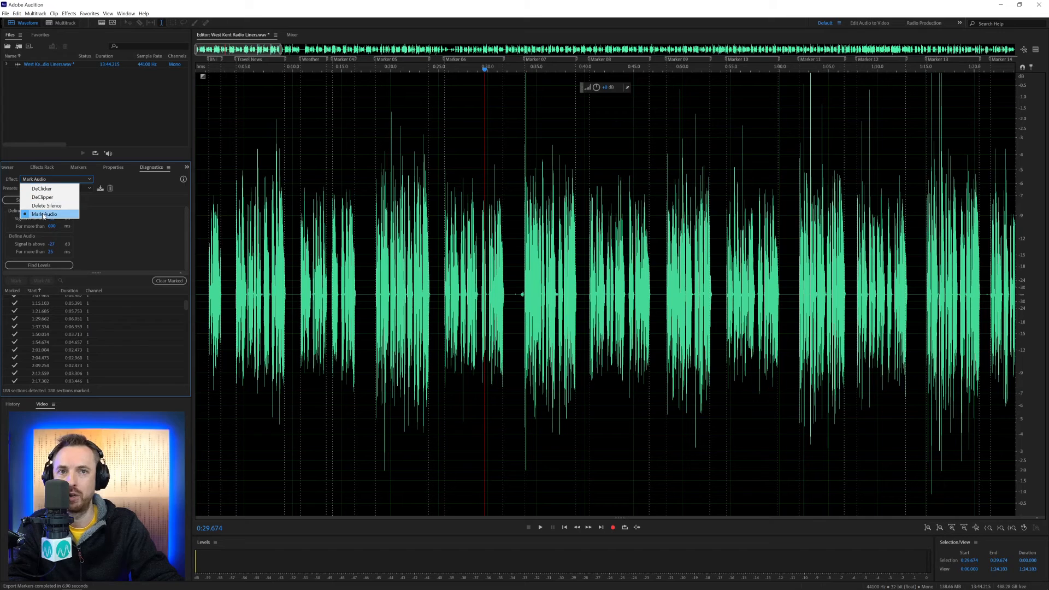